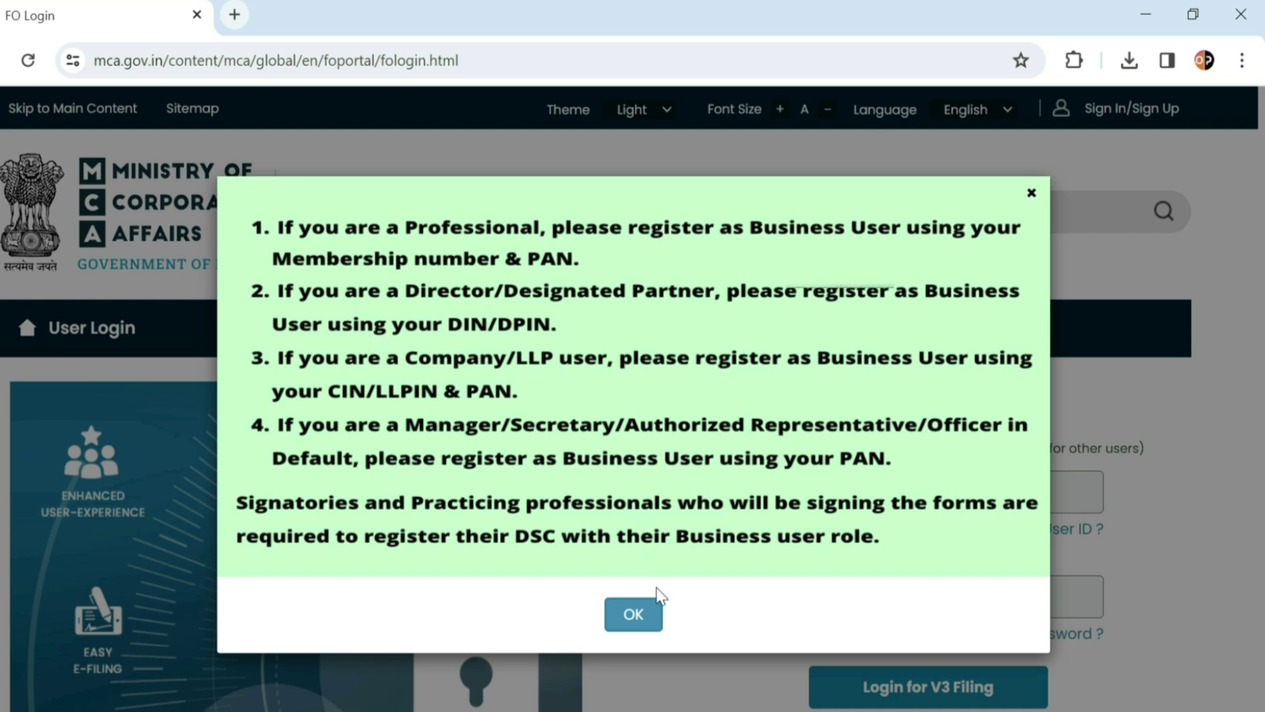
# Step: Dismiss the registration notice and log in for V3 filing with the user ID and the account password
pyautogui.click(633, 614)
pyautogui.click(633, 620)
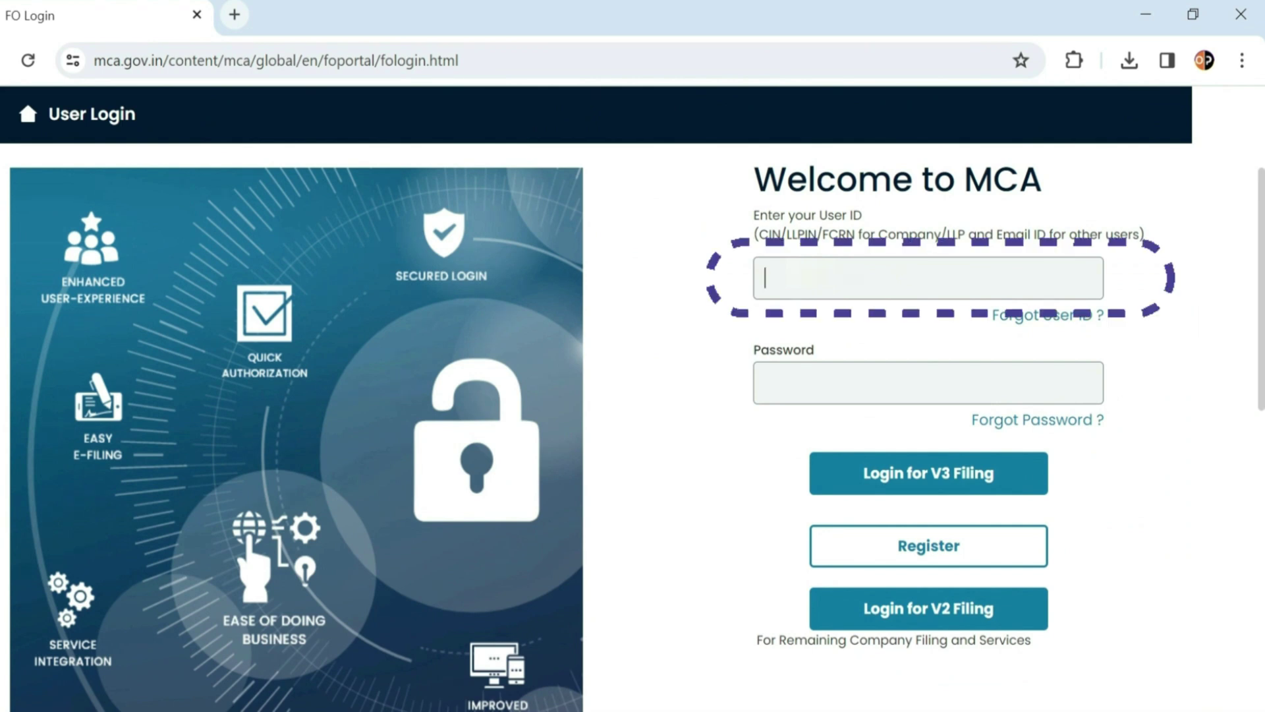
pyautogui.hotkey('ctrl', 'v')
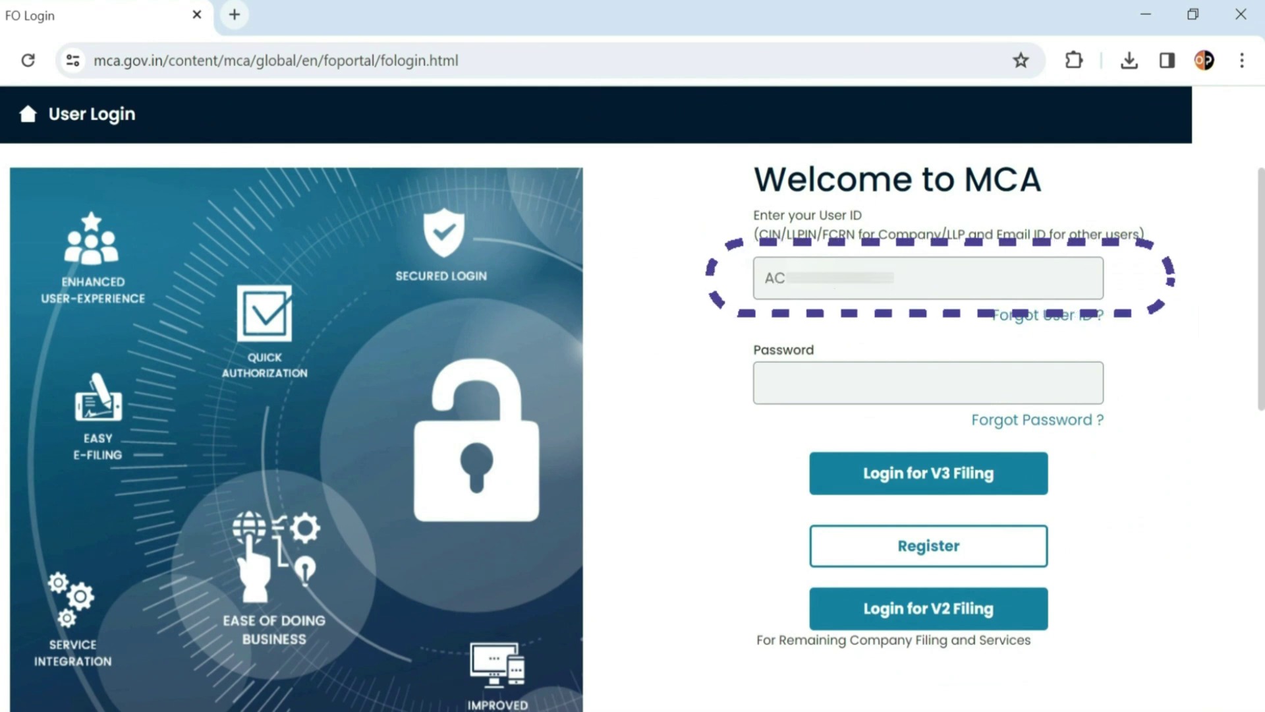
pyautogui.click(800, 369)
pyautogui.write('********')
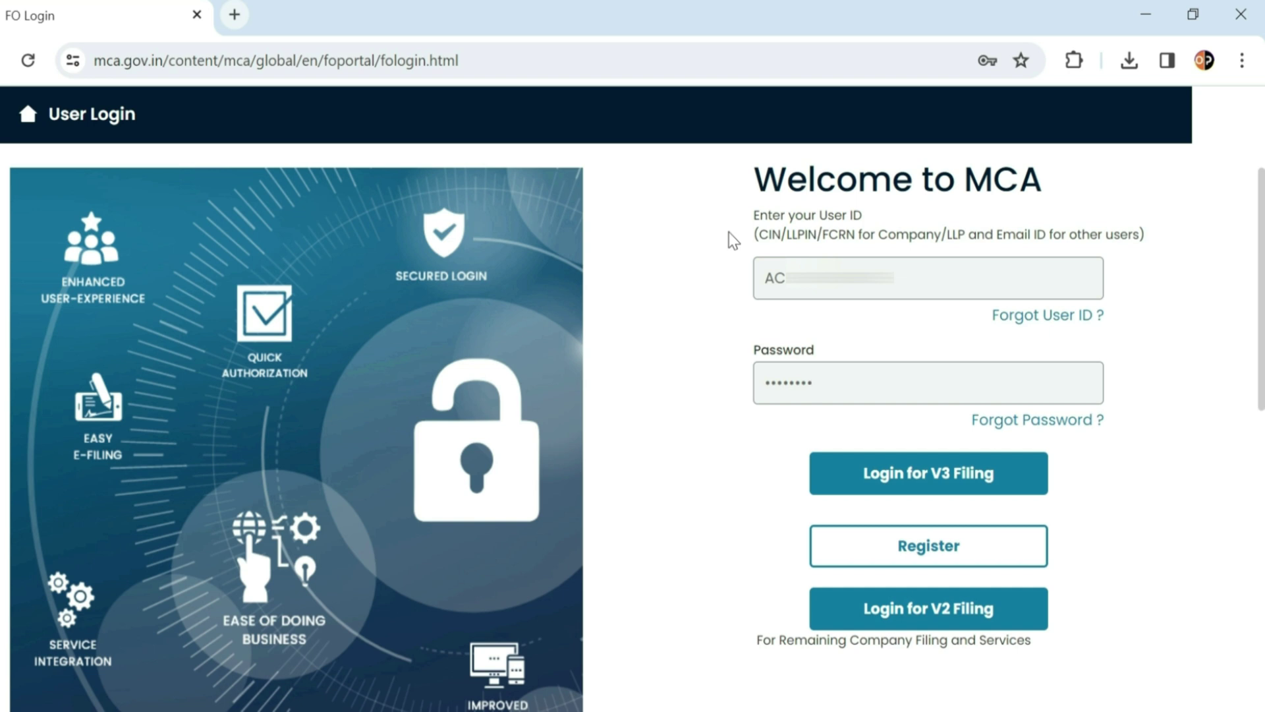
pyautogui.click(930, 480)
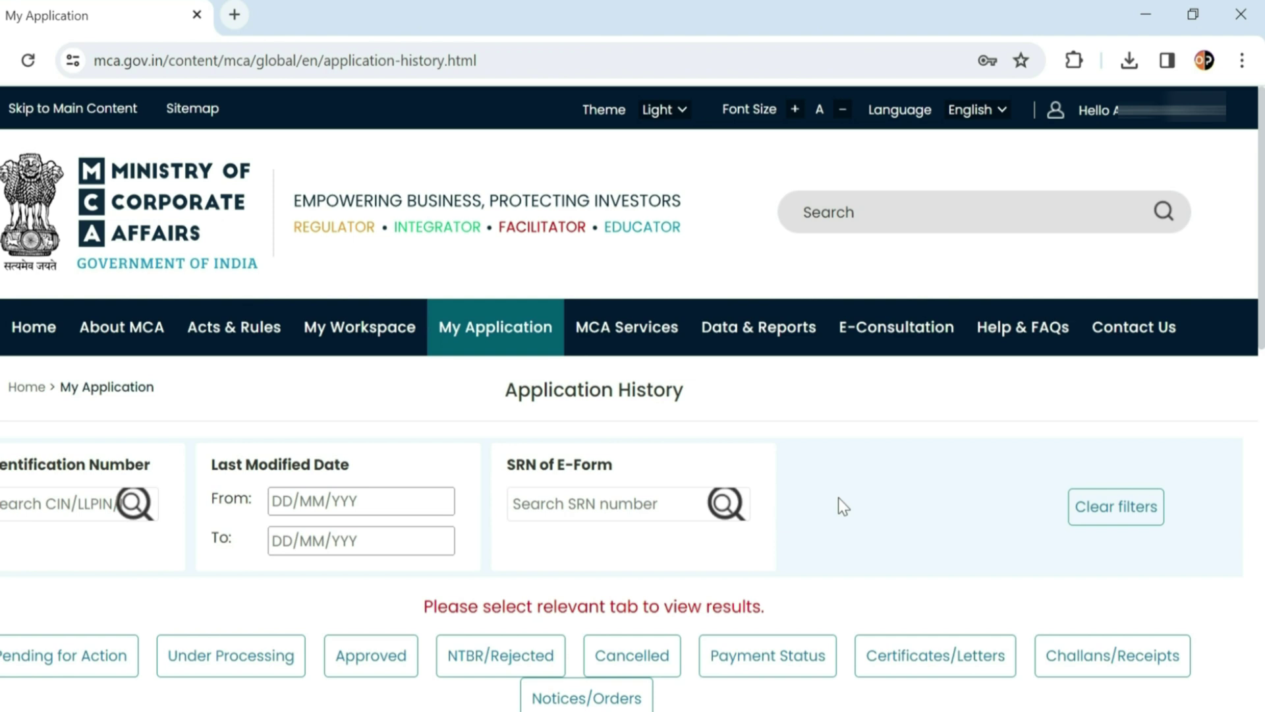
# Step: Open the SPICe+ name reservation form for new company incorporation from the company e-filing incorporation services
pyautogui.moveTo(1262, 168); pyautogui.dragTo(1263, 278)
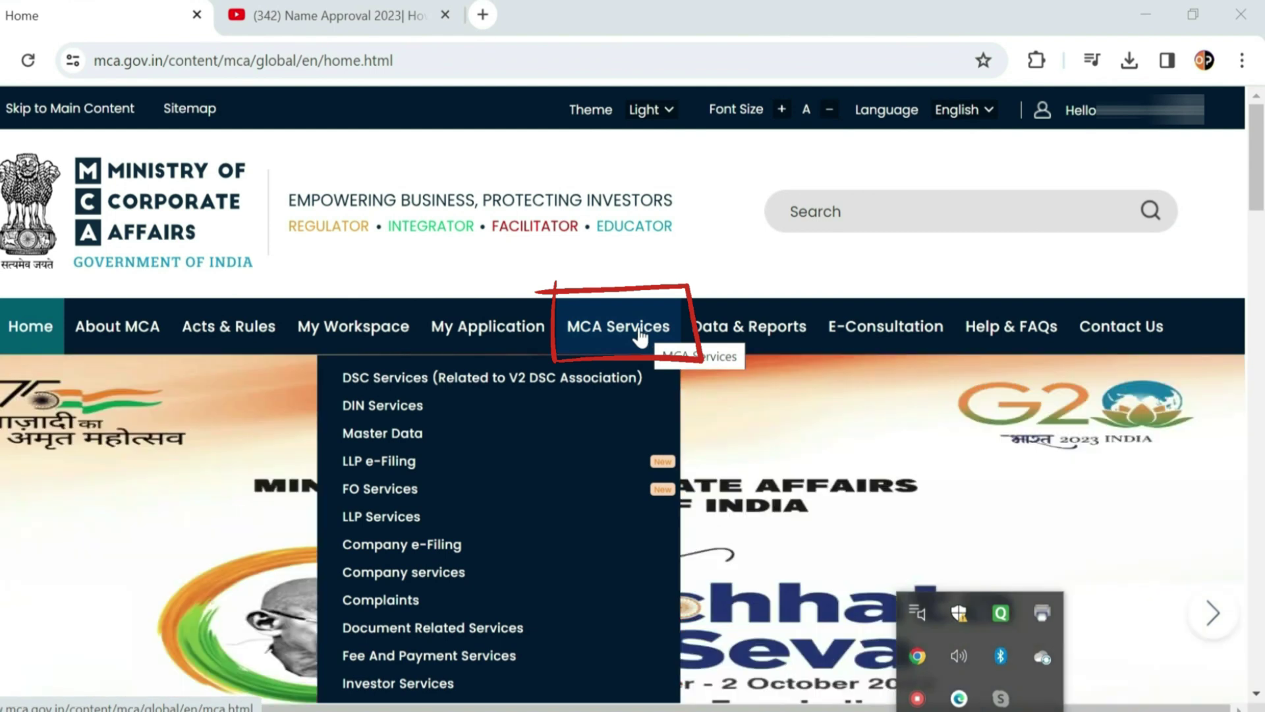
pyautogui.moveTo(416, 471)
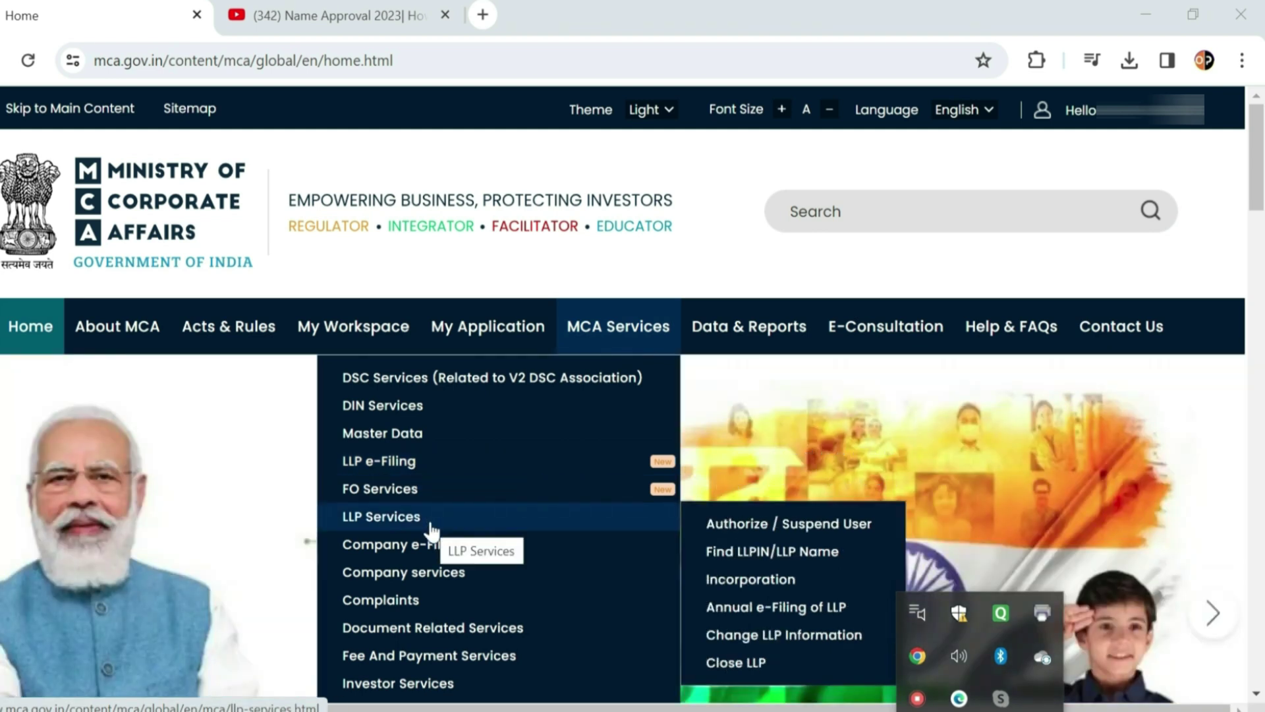
pyautogui.moveTo(416, 556)
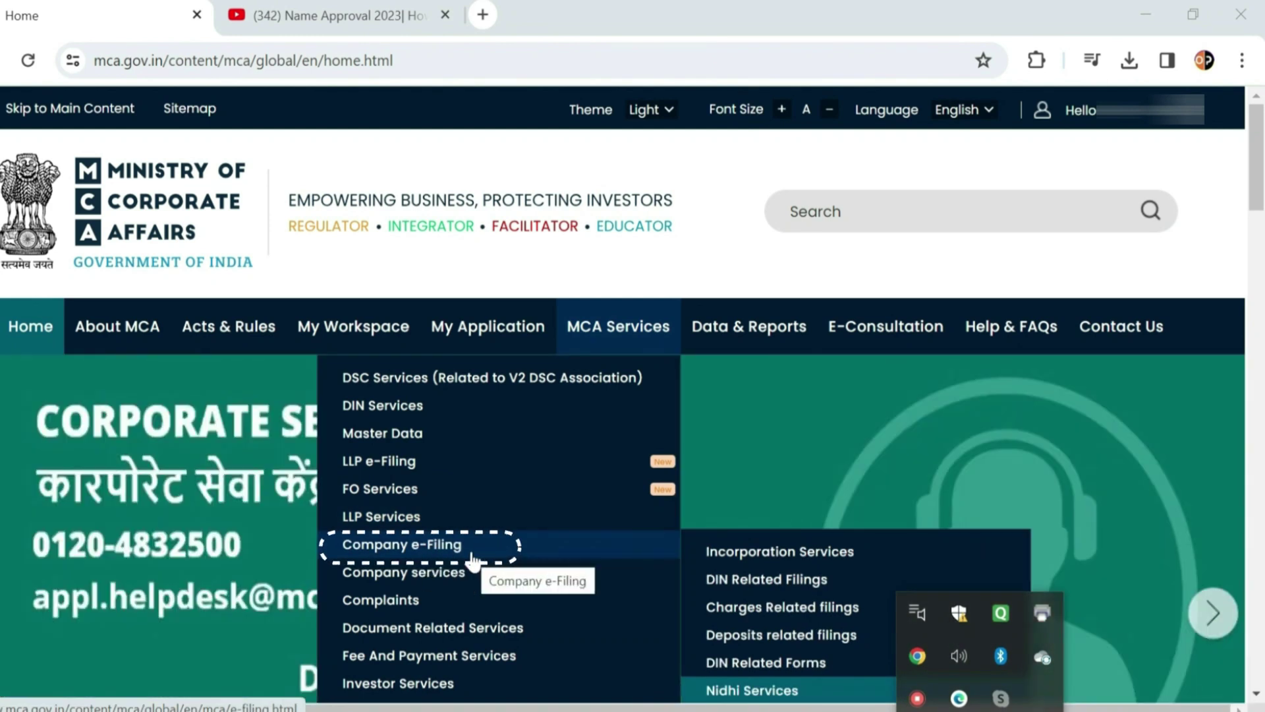
pyautogui.moveTo(762, 565)
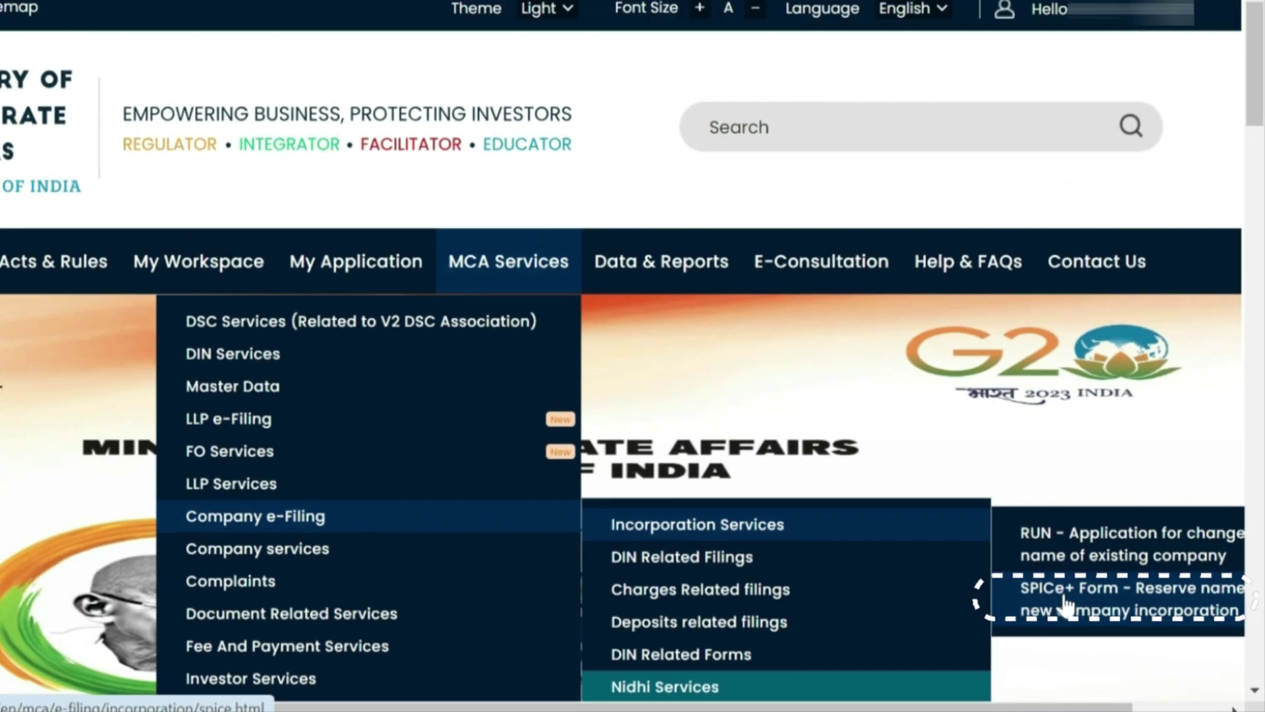
pyautogui.click(1066, 602)
# Step: Set the type of company to New Company (Others) and the class of the company to Private
pyautogui.scroll(-3, 919, 484)
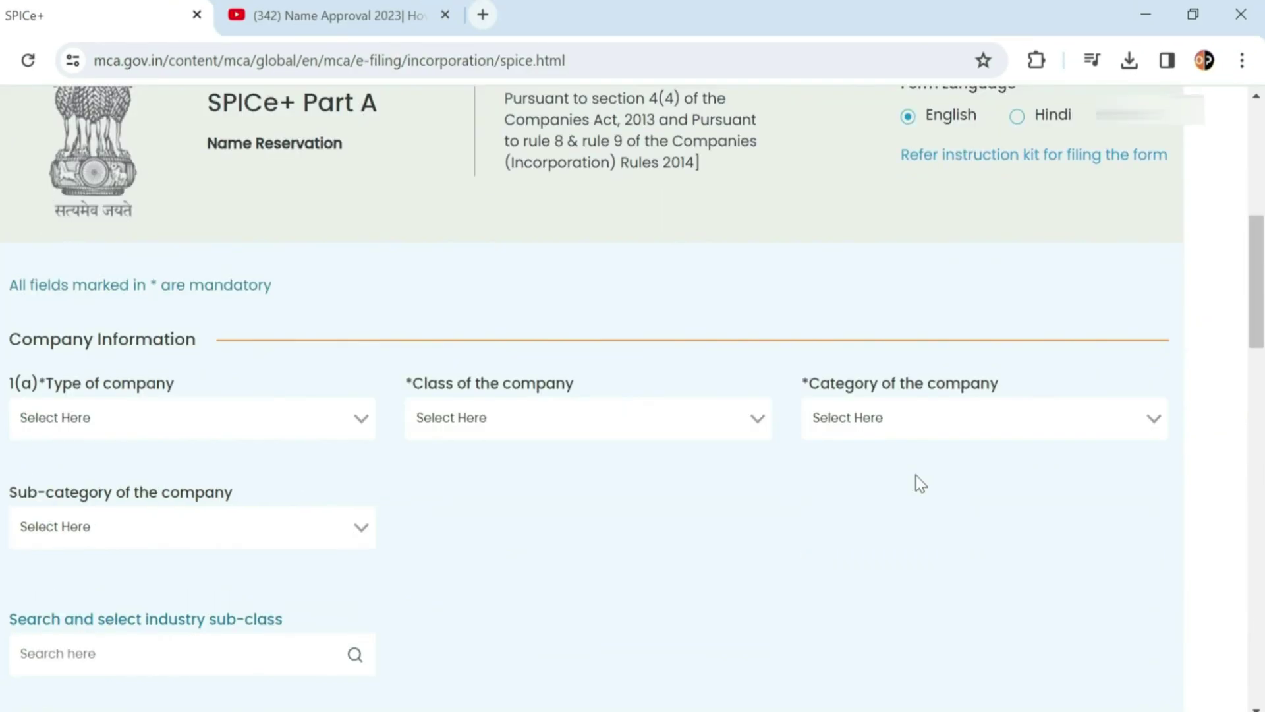
pyautogui.scroll(-3, 919, 483)
pyautogui.scroll(3, 919, 483)
pyautogui.click(127, 417)
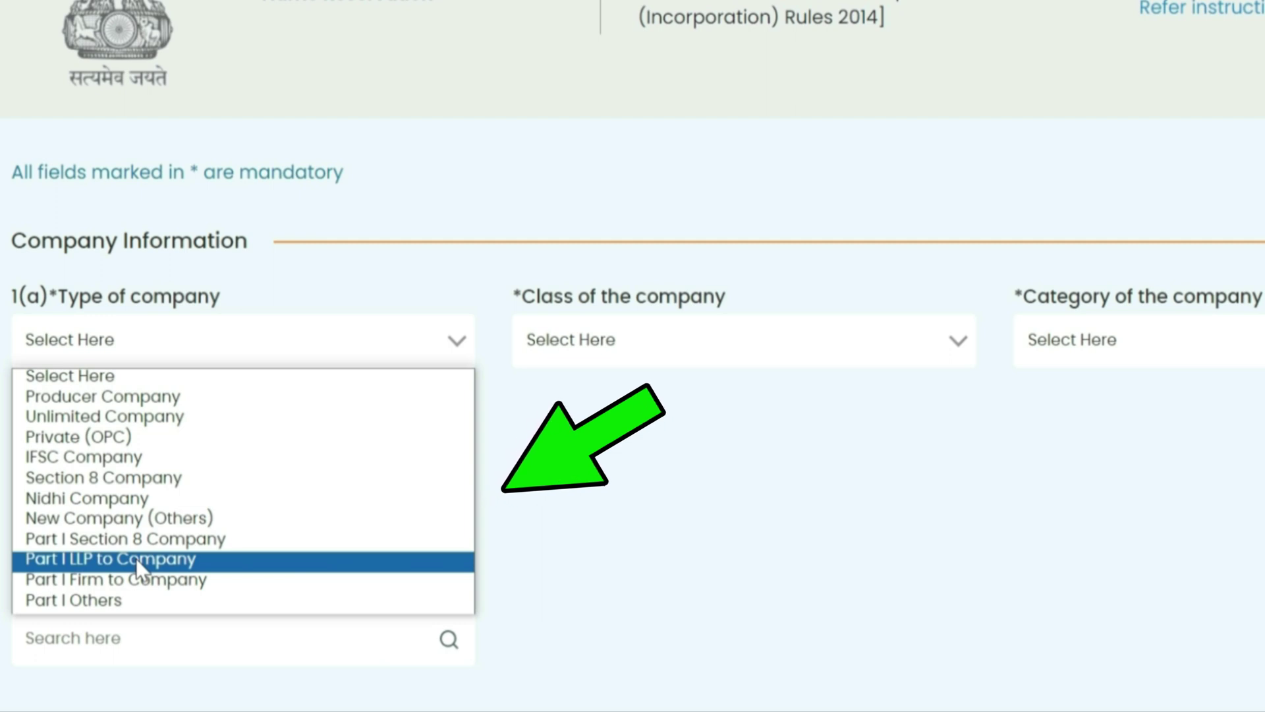
pyautogui.click(153, 528)
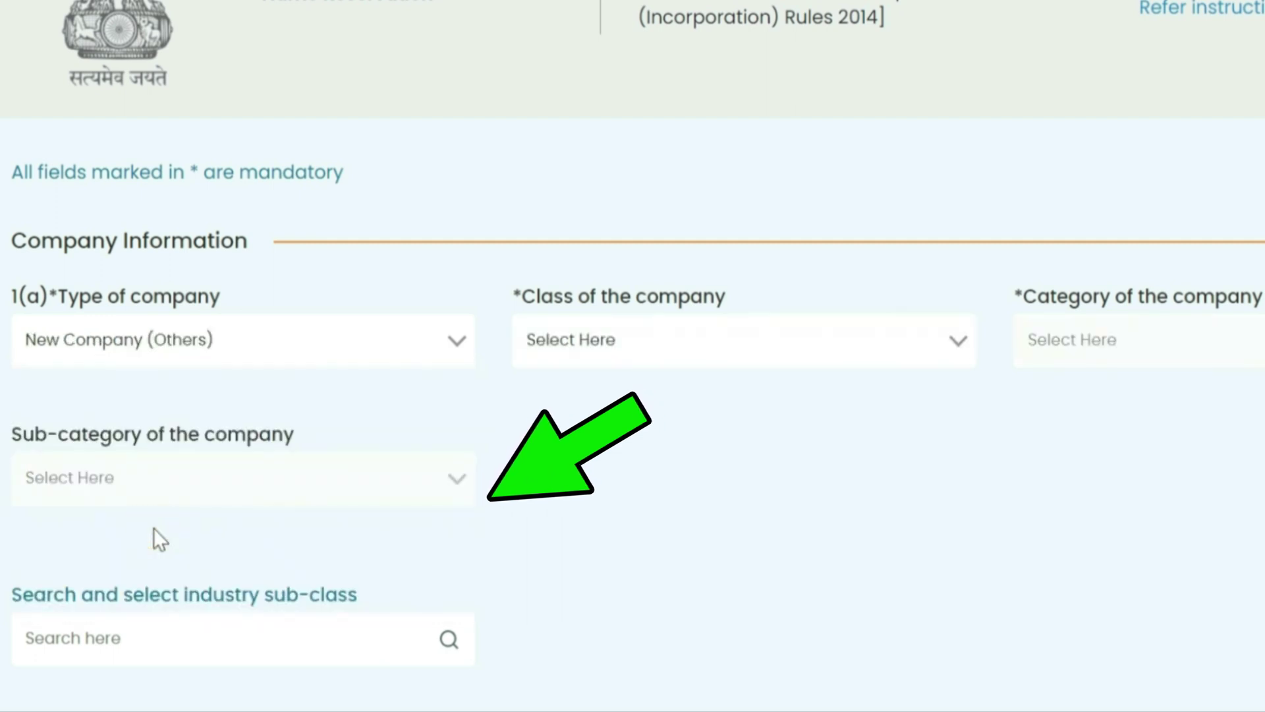
pyautogui.click(673, 339)
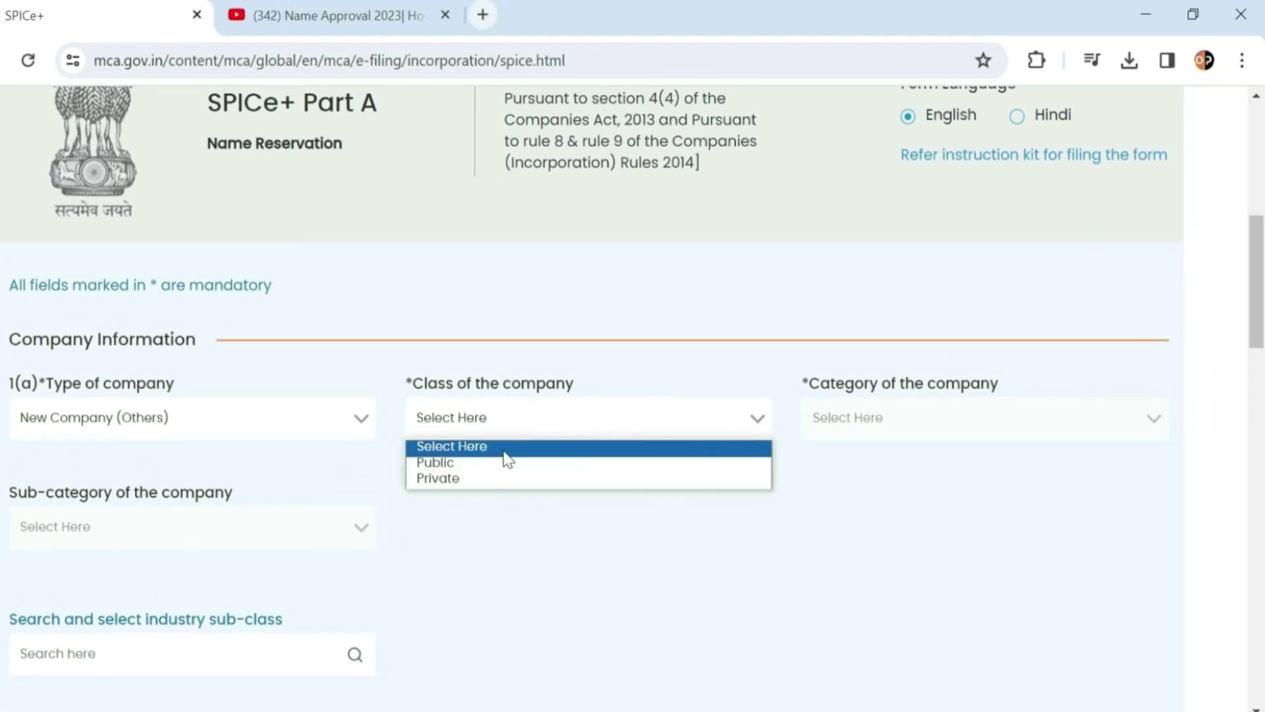
pyautogui.click(481, 487)
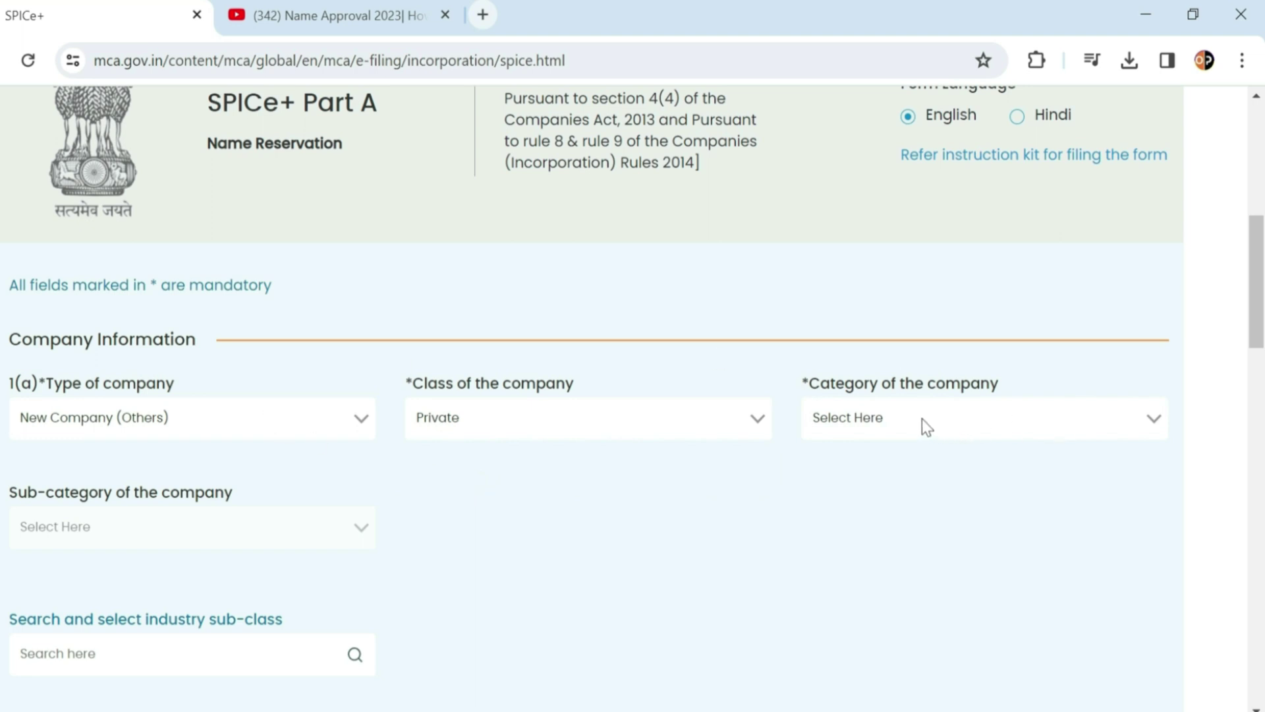
# Step: Set the category to Company limited by shares and the sub-category to Non-government company
pyautogui.click(884, 425)
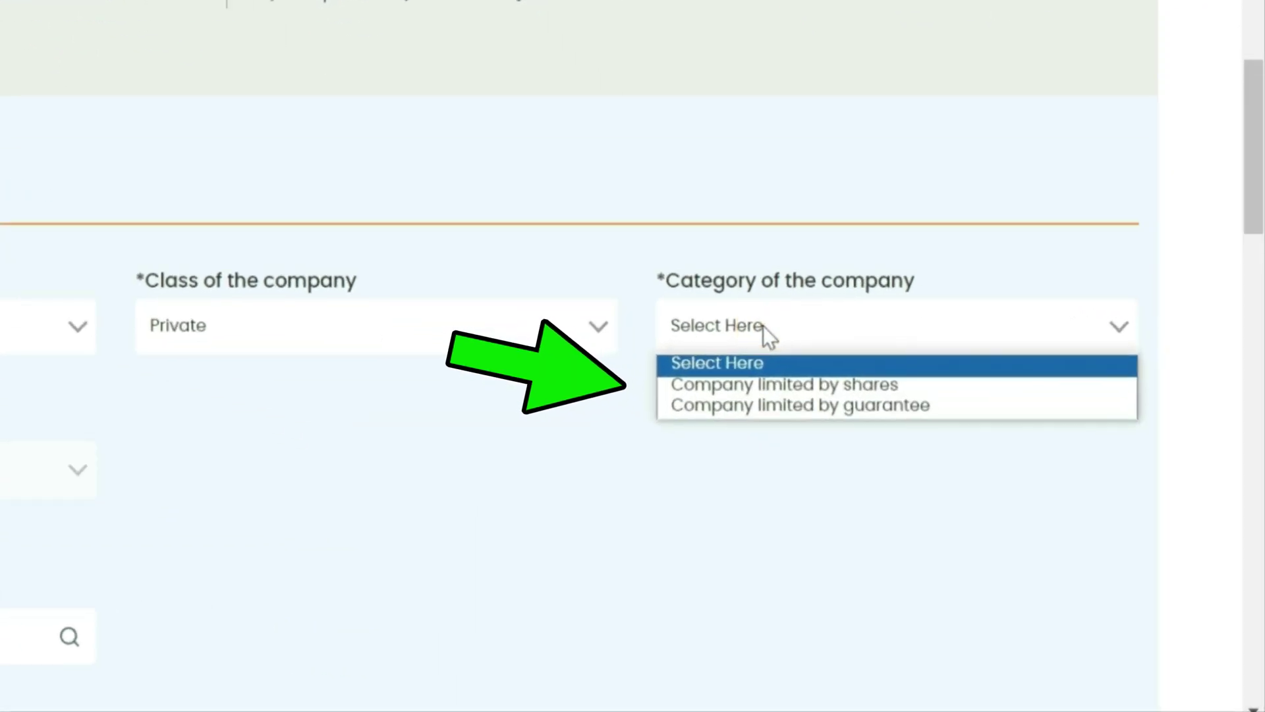
pyautogui.click(762, 384)
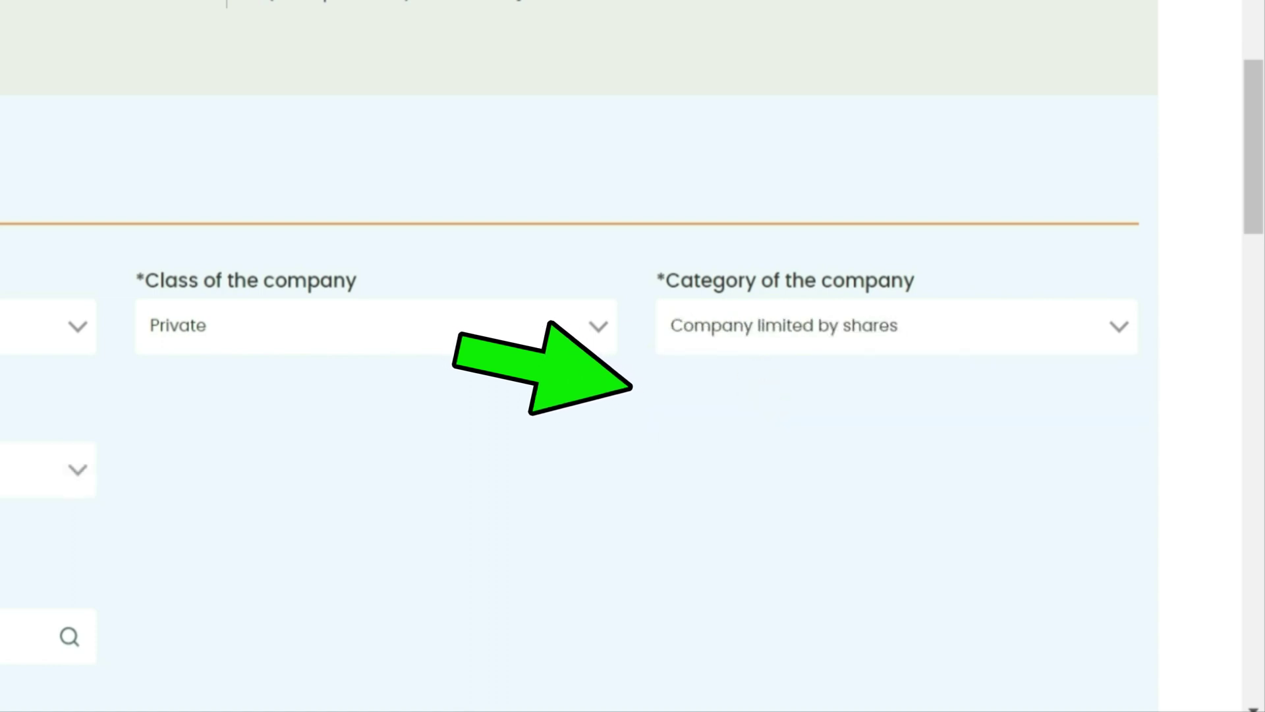
pyautogui.click(180, 410)
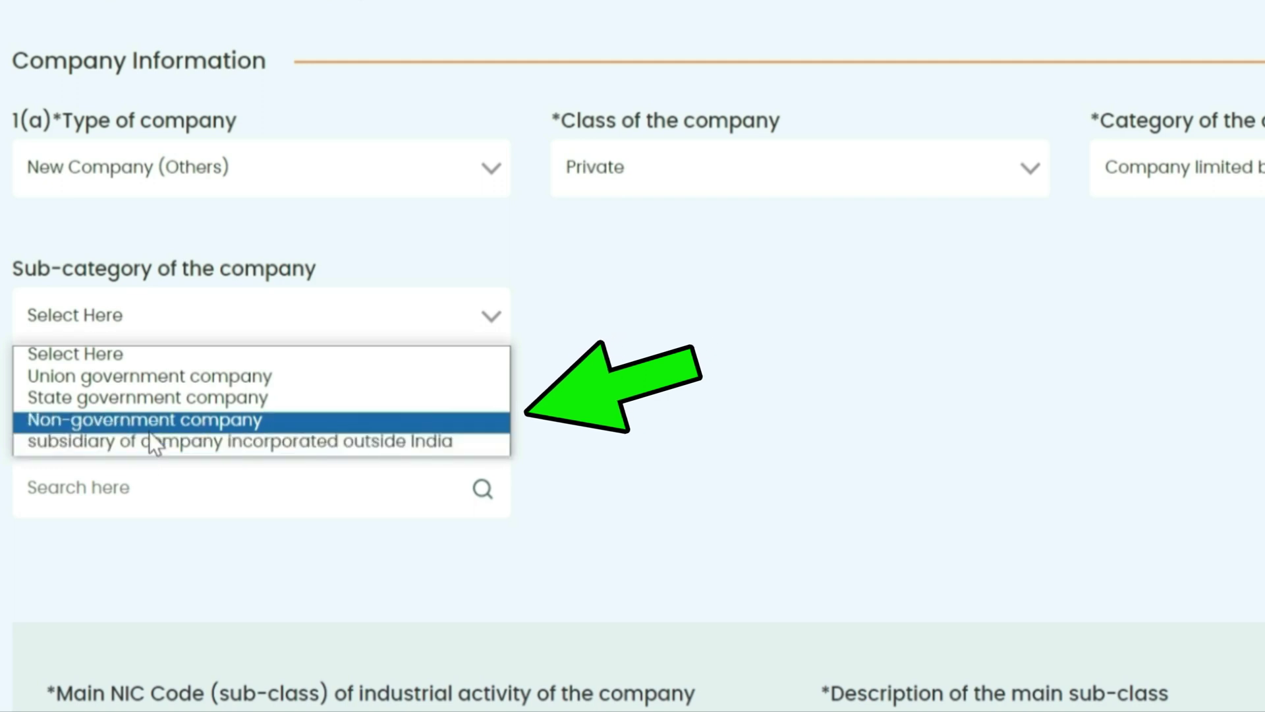
pyautogui.click(80, 420)
# Step: Search the NIC codes for "infor" and add sub-class 63999, Other information service activities n.e.c
pyautogui.scroll(-2, 66, 429)
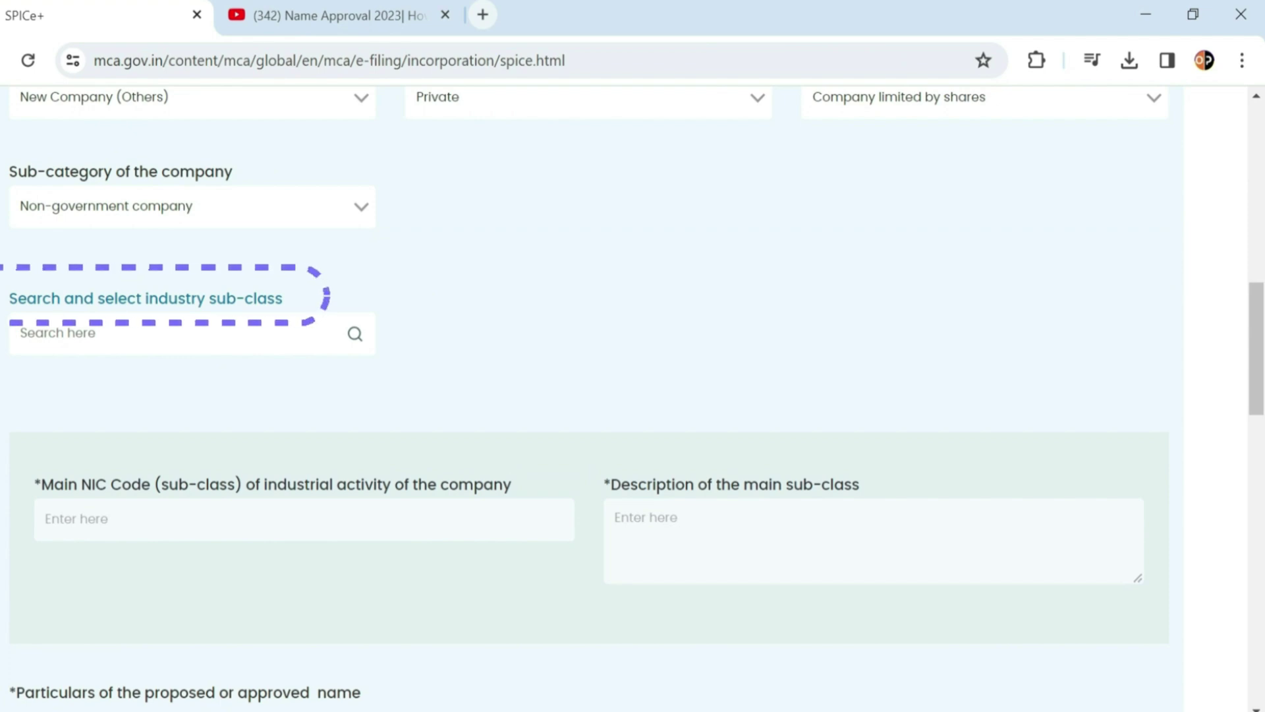
pyautogui.click(102, 334)
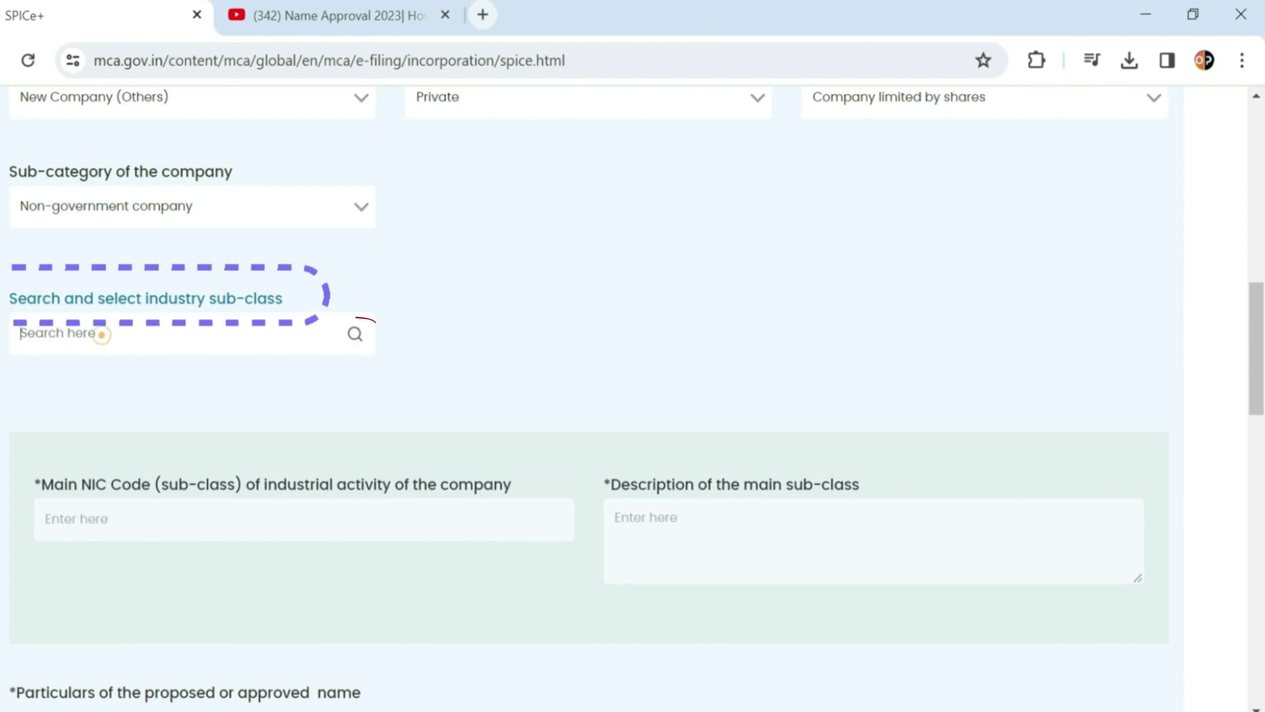
pyautogui.click(354, 334)
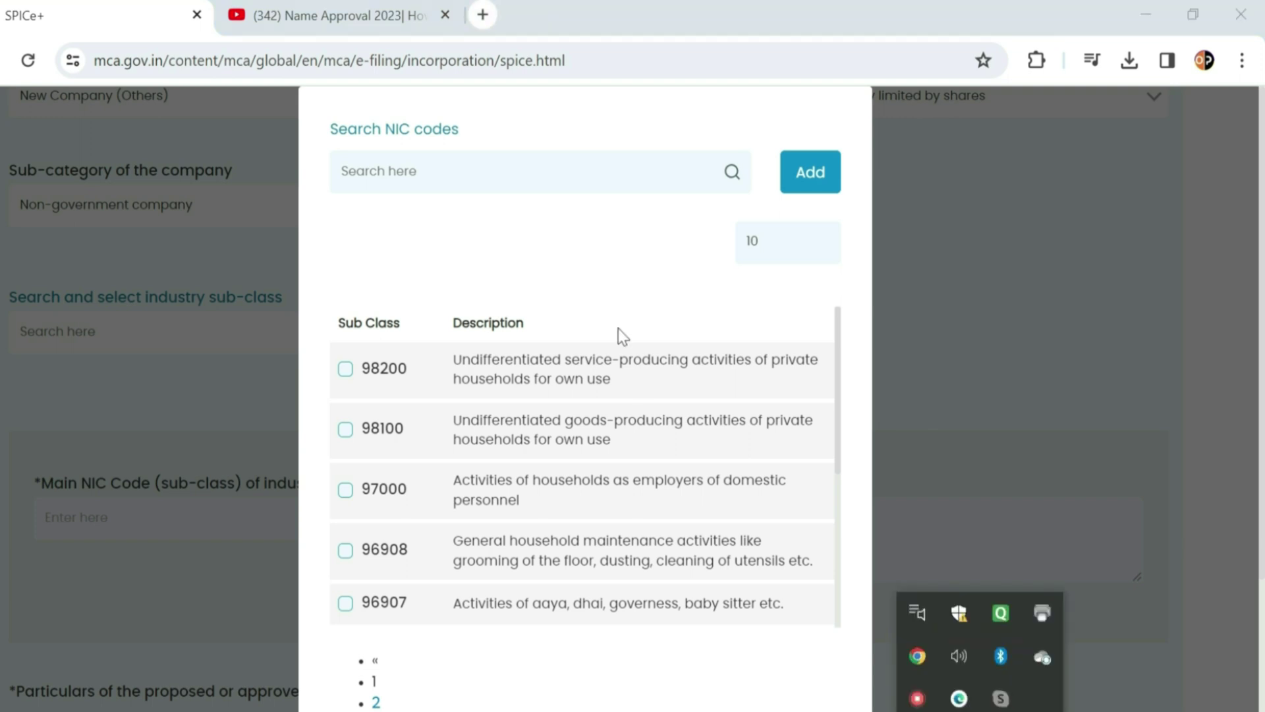
pyautogui.click(837, 331)
pyautogui.write('infor')
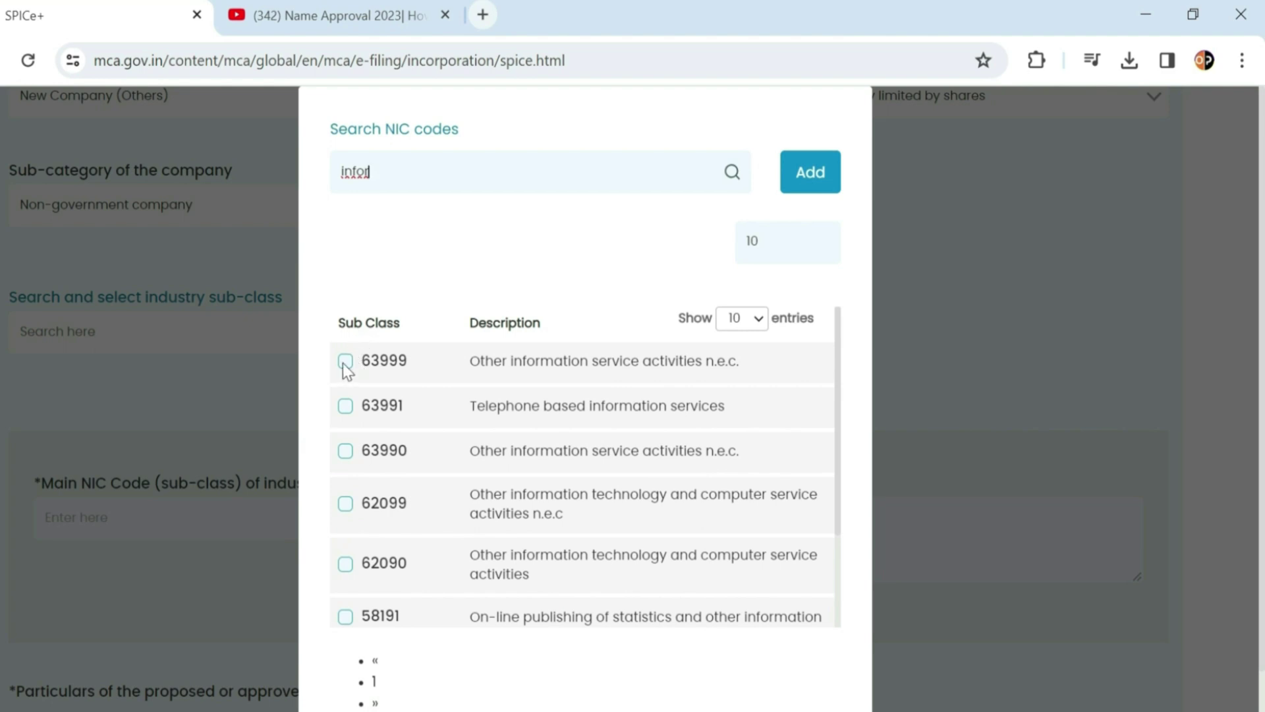
pyautogui.click(344, 363)
pyautogui.click(820, 184)
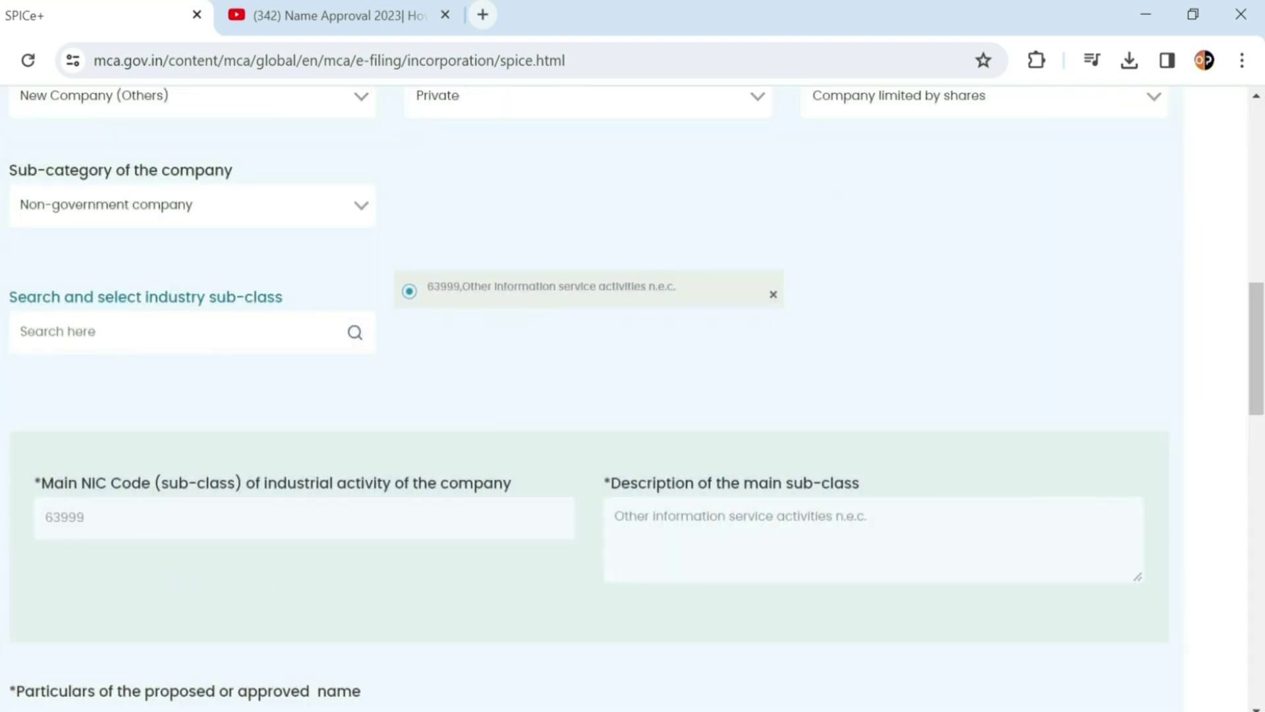
# Step: Enter OP ONLINE SERVICES as the first proposed name and OP ONLINE SERVICES India as the second
pyautogui.scroll(-2, 633, 395)
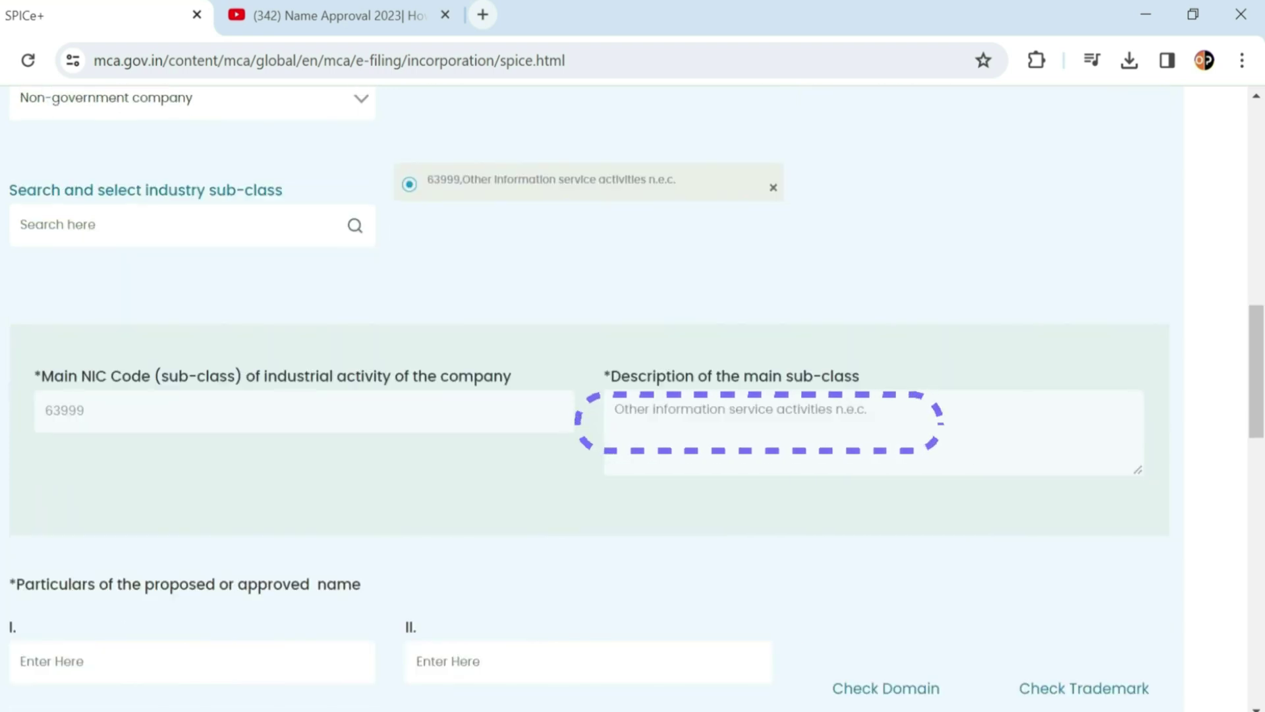
pyautogui.scroll(-6, 475, 480)
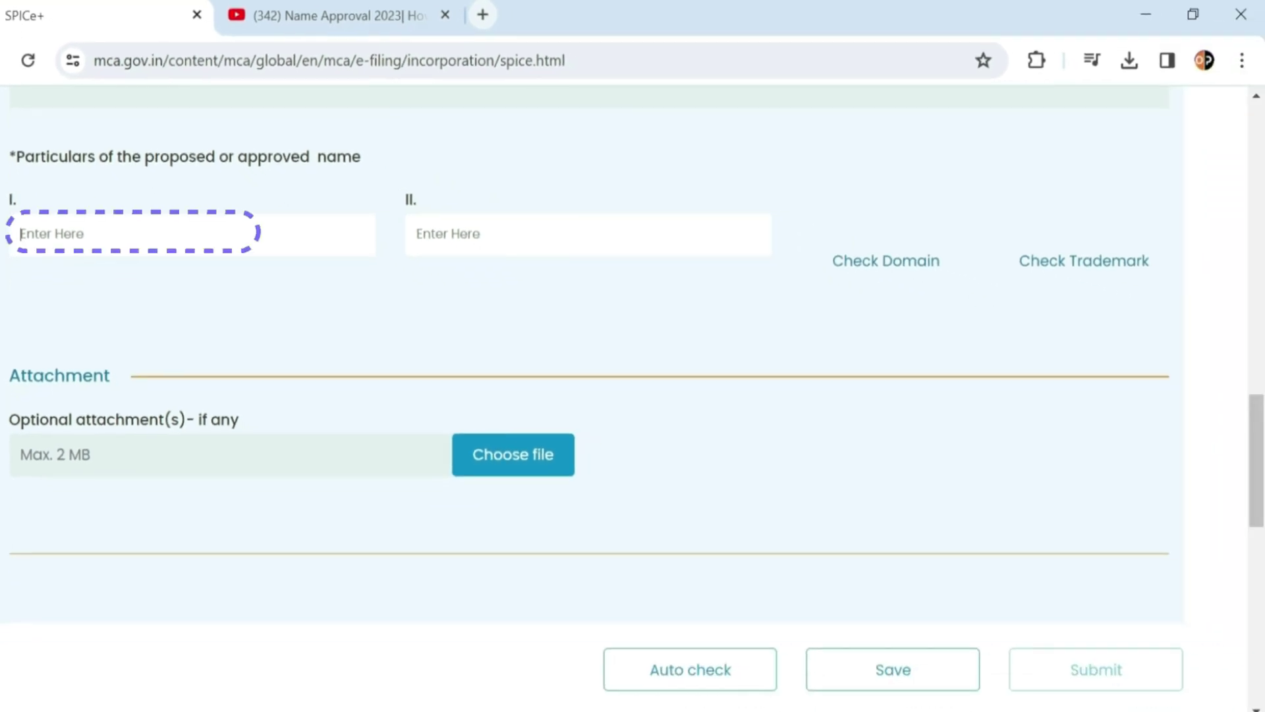
pyautogui.write('OP ONLINE SERVICES')
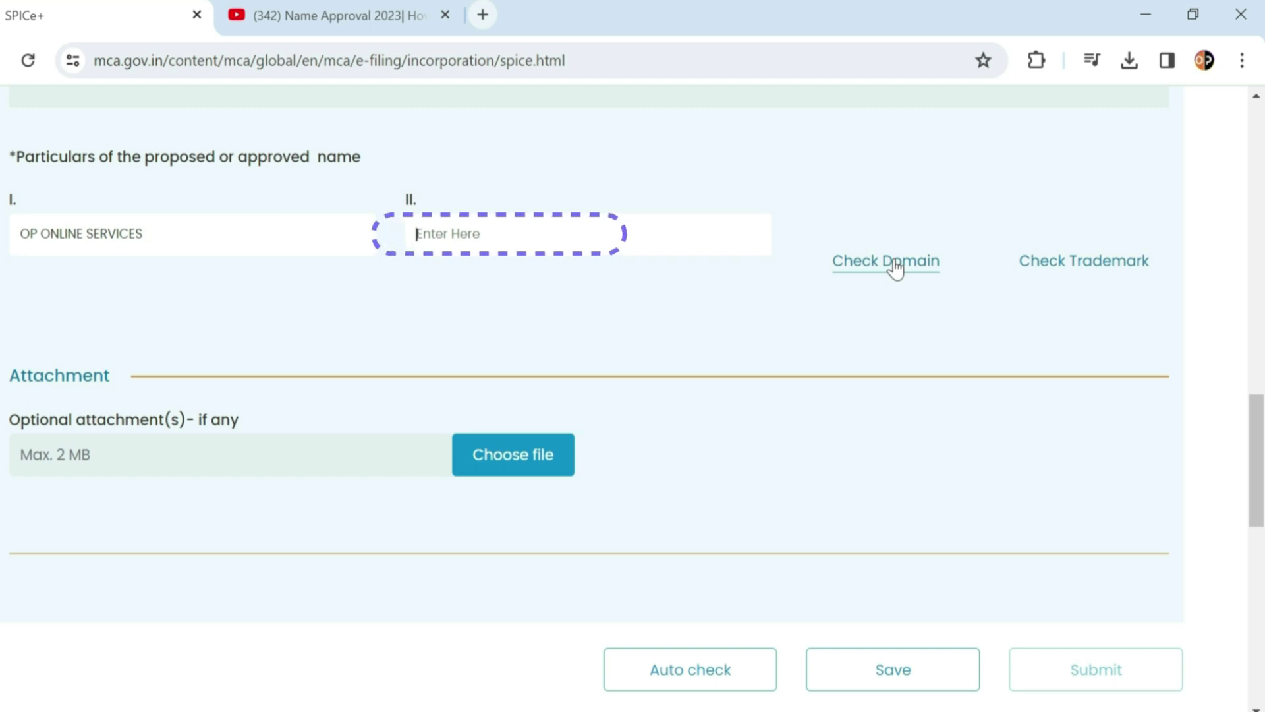
pyautogui.write('q')
pyautogui.write('ONLINE SERVICES India')
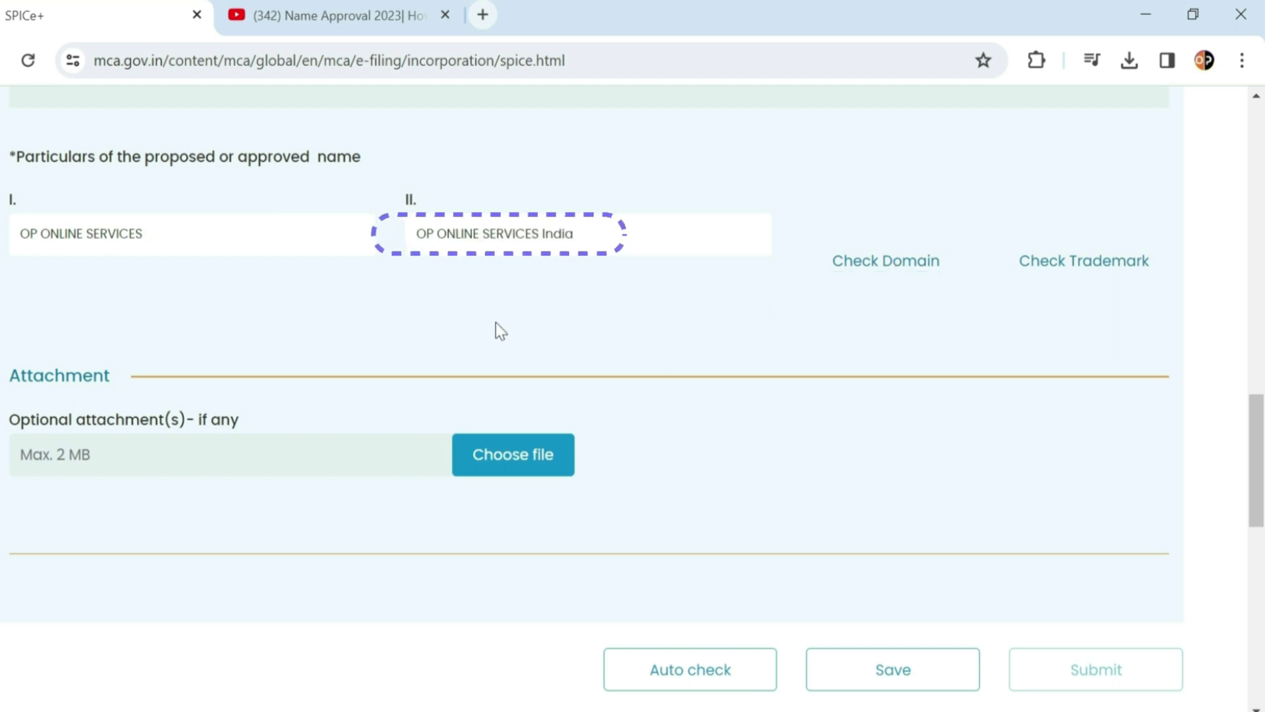
# Step: Open the domain check for the proposed names and run Auto check on the form
pyautogui.click(880, 267)
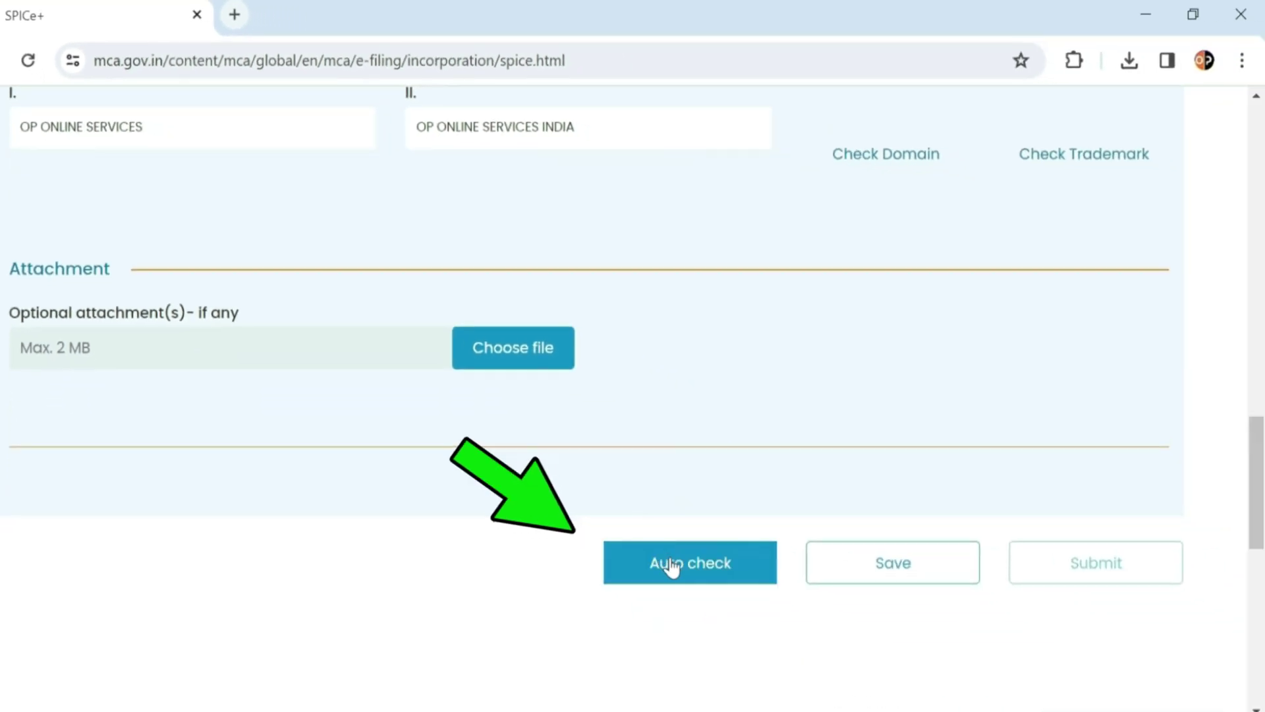
pyautogui.scroll(-3, 672, 566)
pyautogui.click(687, 350)
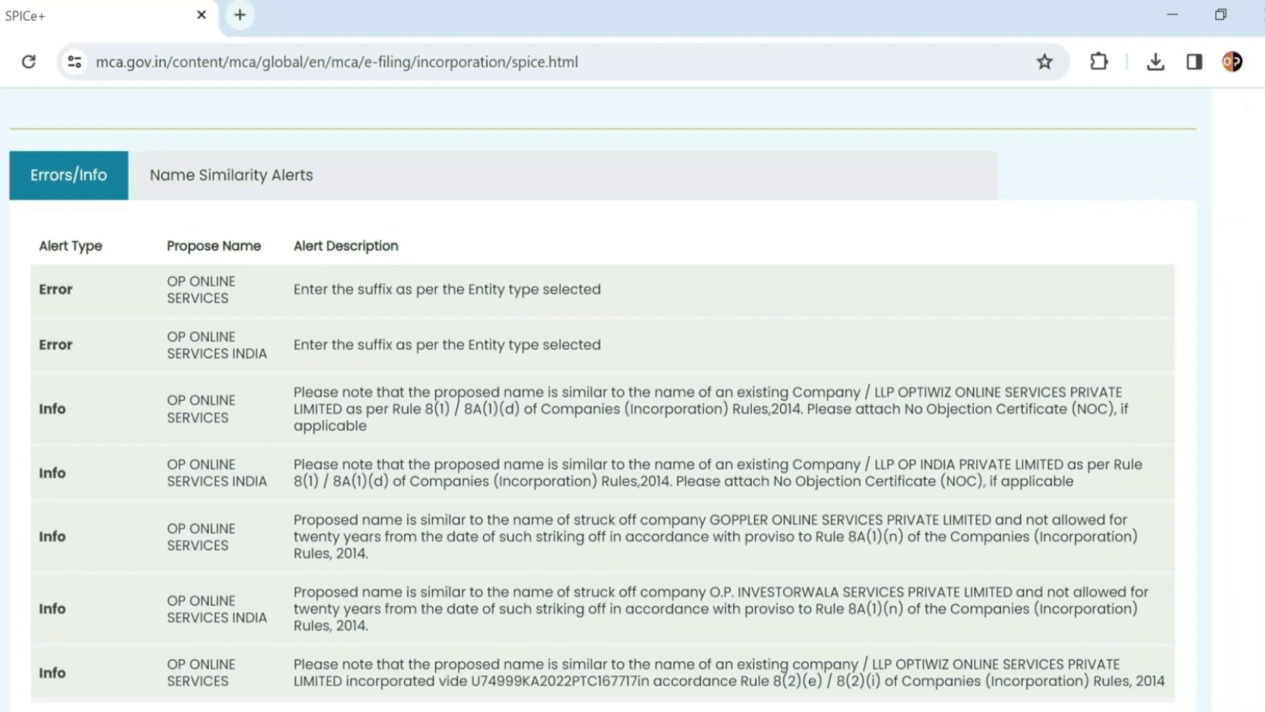
# Step: Add the suffix PRIVATE LIMITED to both proposed company names and run Auto check again
pyautogui.scroll(5, 514, 452)
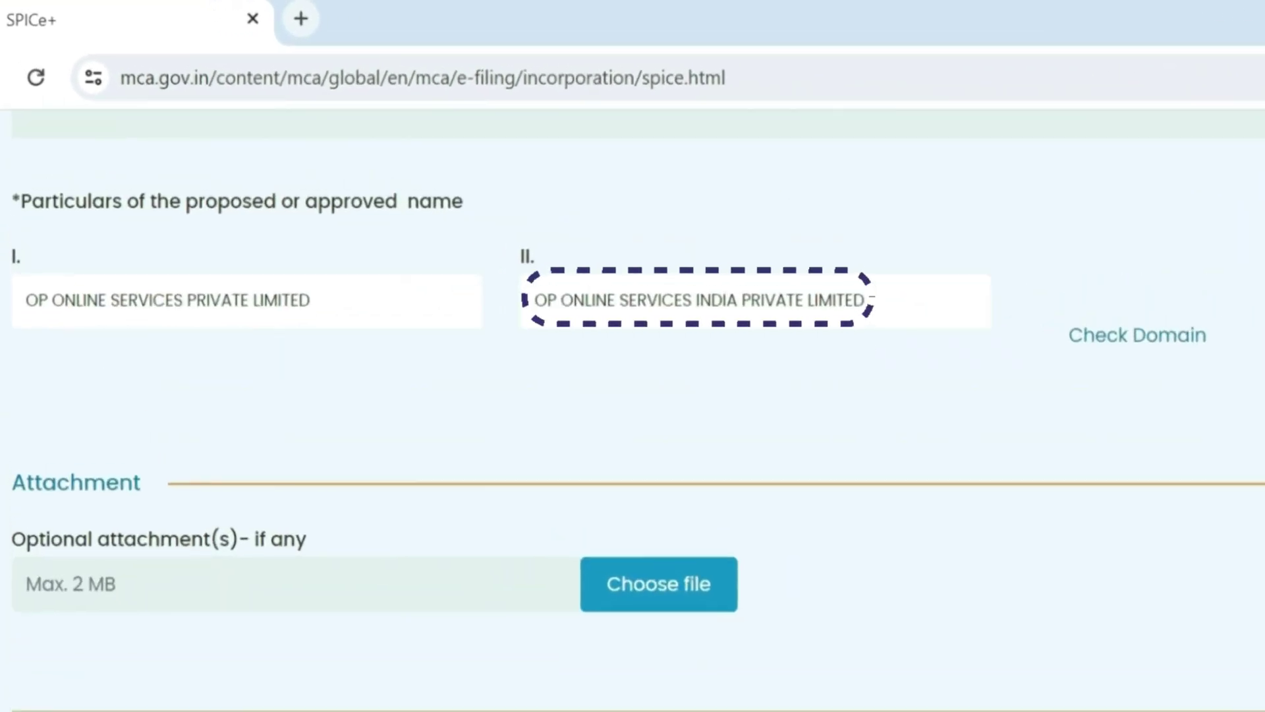
pyautogui.scroll(-10, 839, 623)
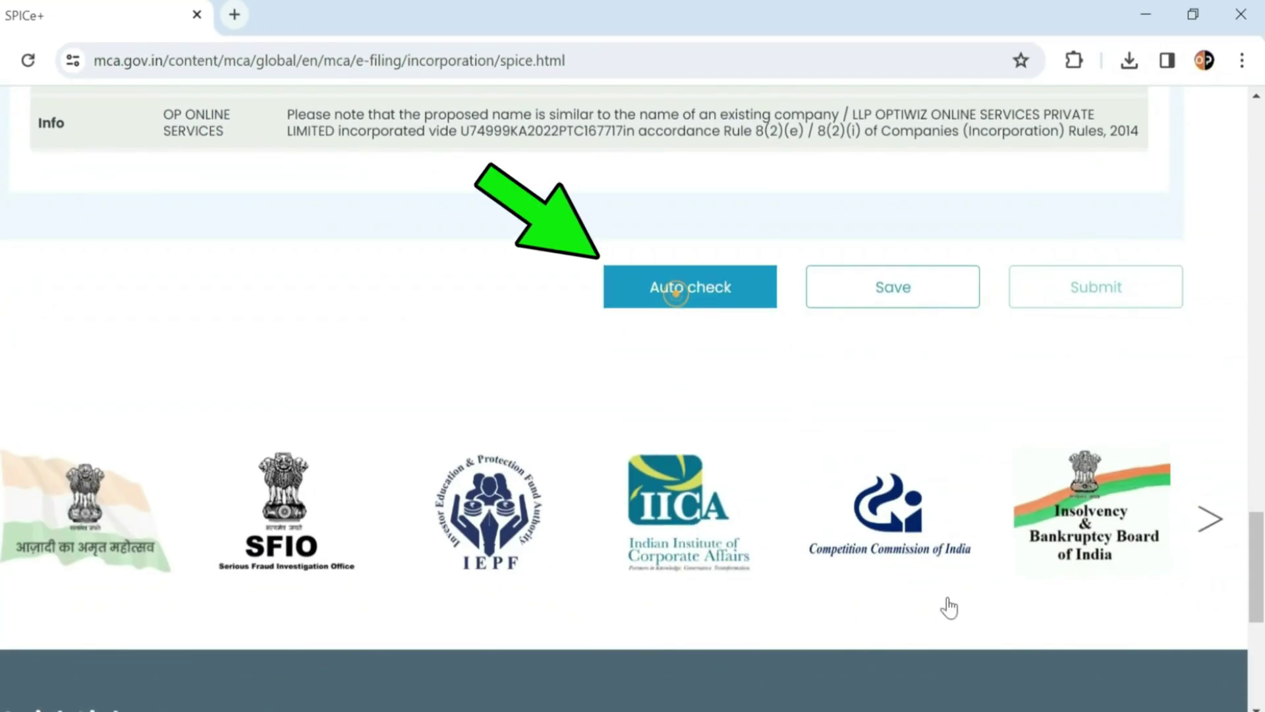
pyautogui.click(677, 290)
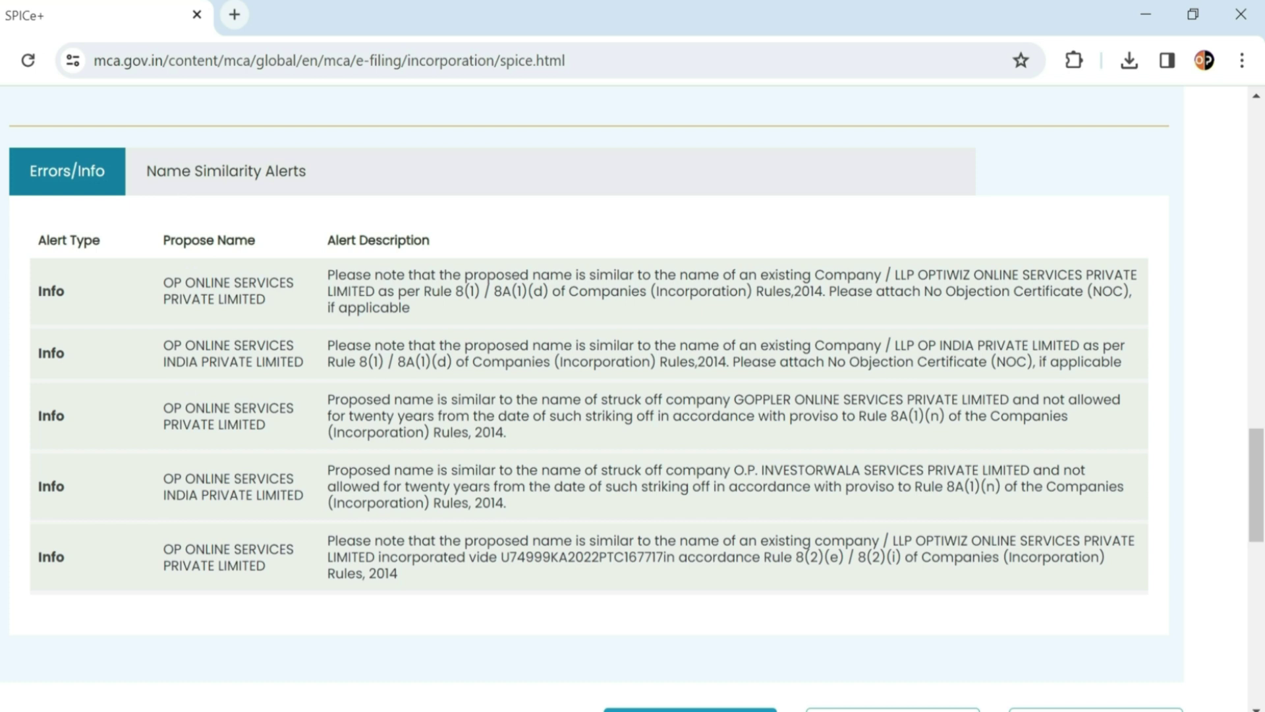
# Step: Review the name similarity alerts and the errors and info entries for both proposed names
pyautogui.click(189, 179)
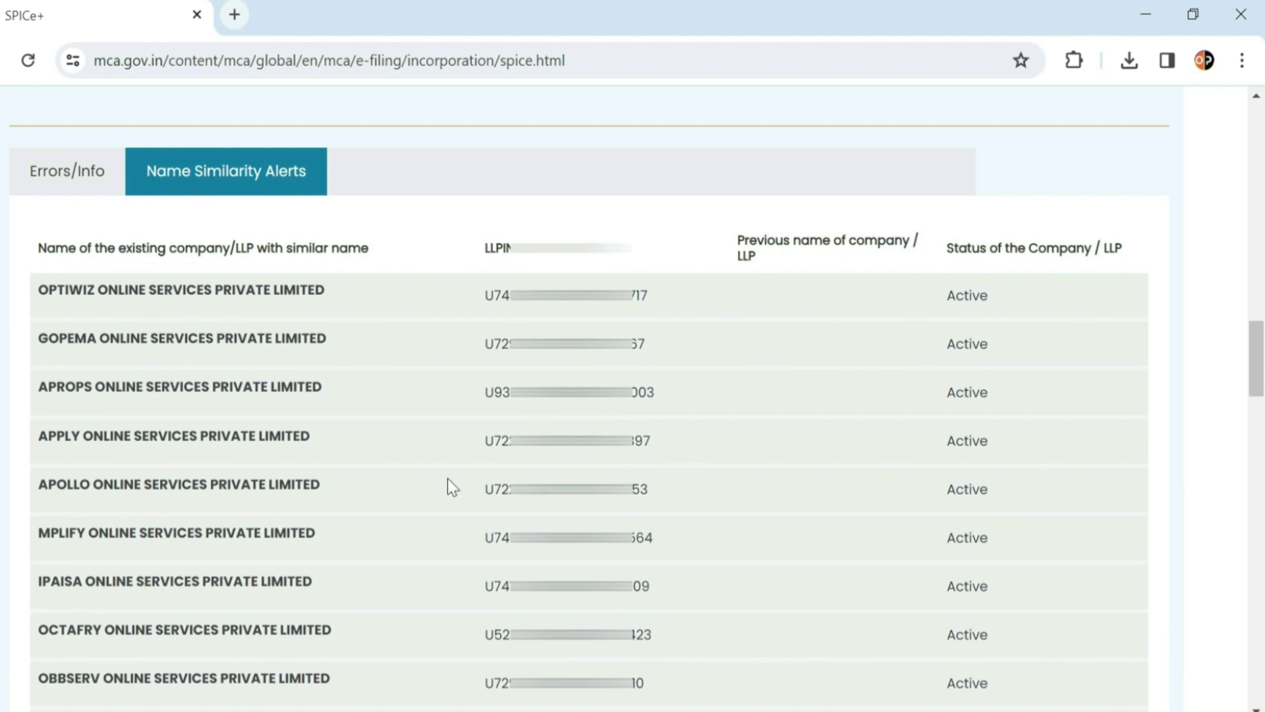
pyautogui.scroll(-6, 255, 528)
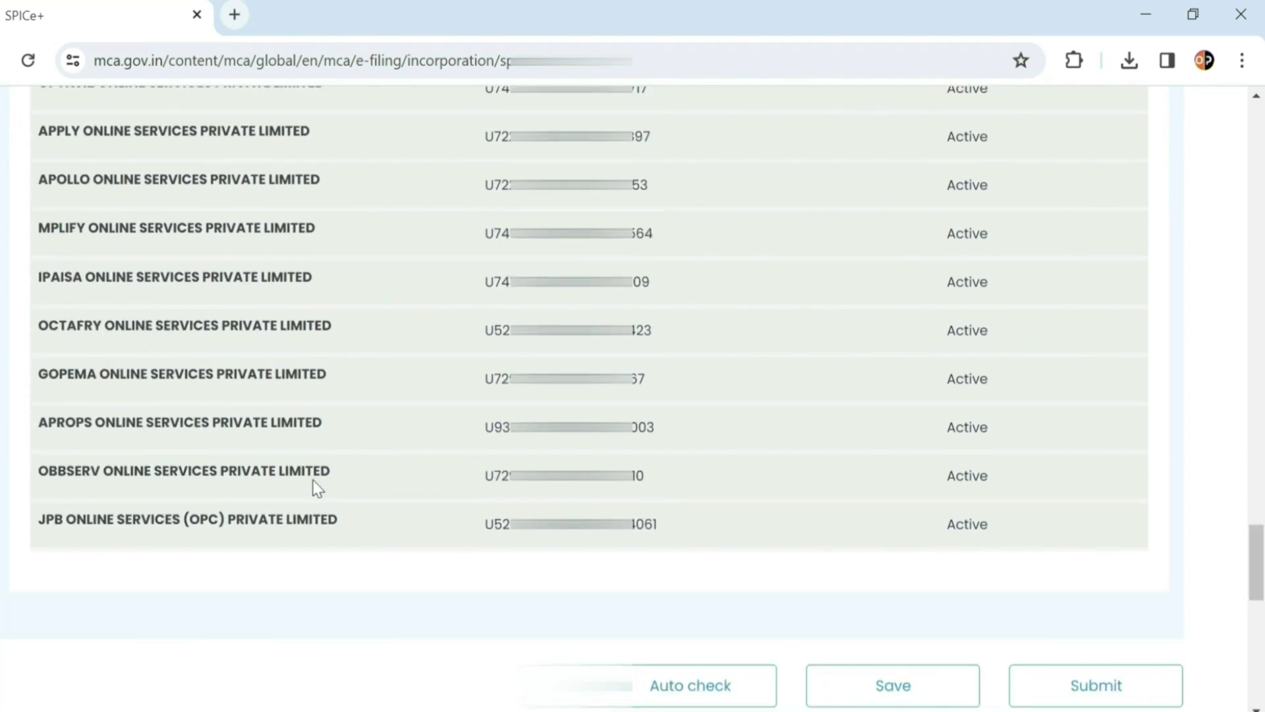
pyautogui.scroll(12, 62, 432)
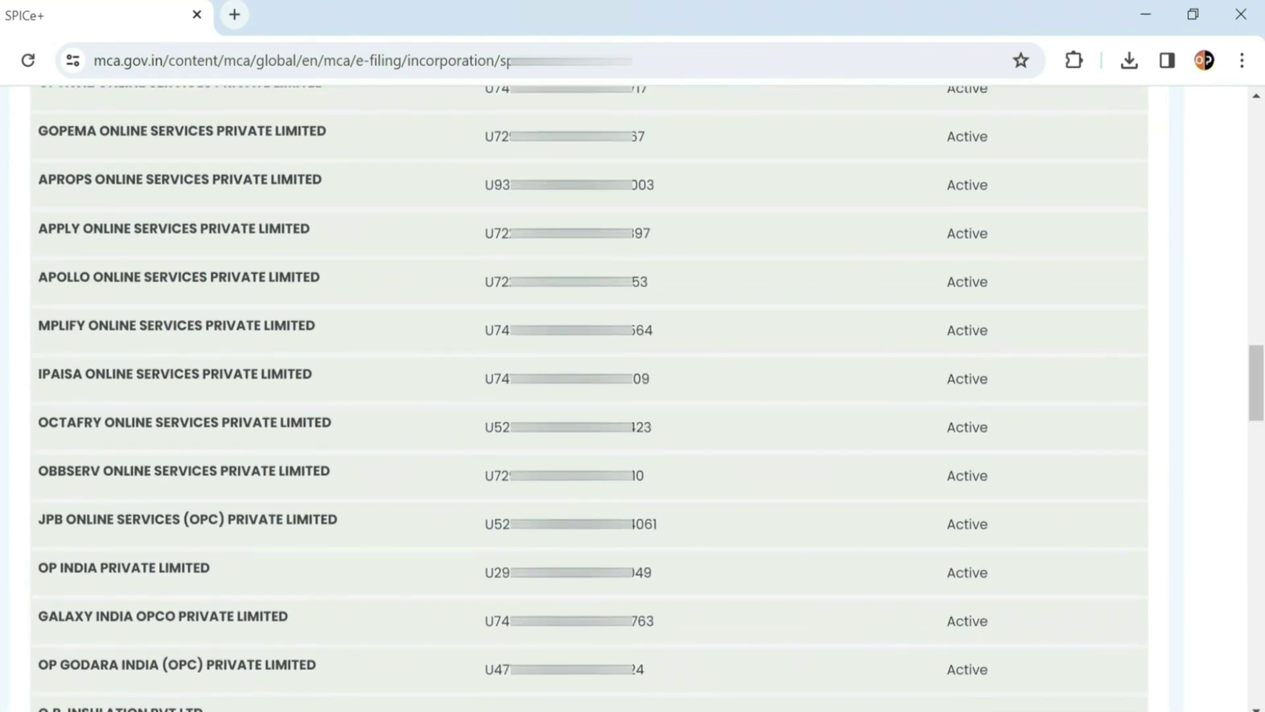
pyautogui.click(76, 492)
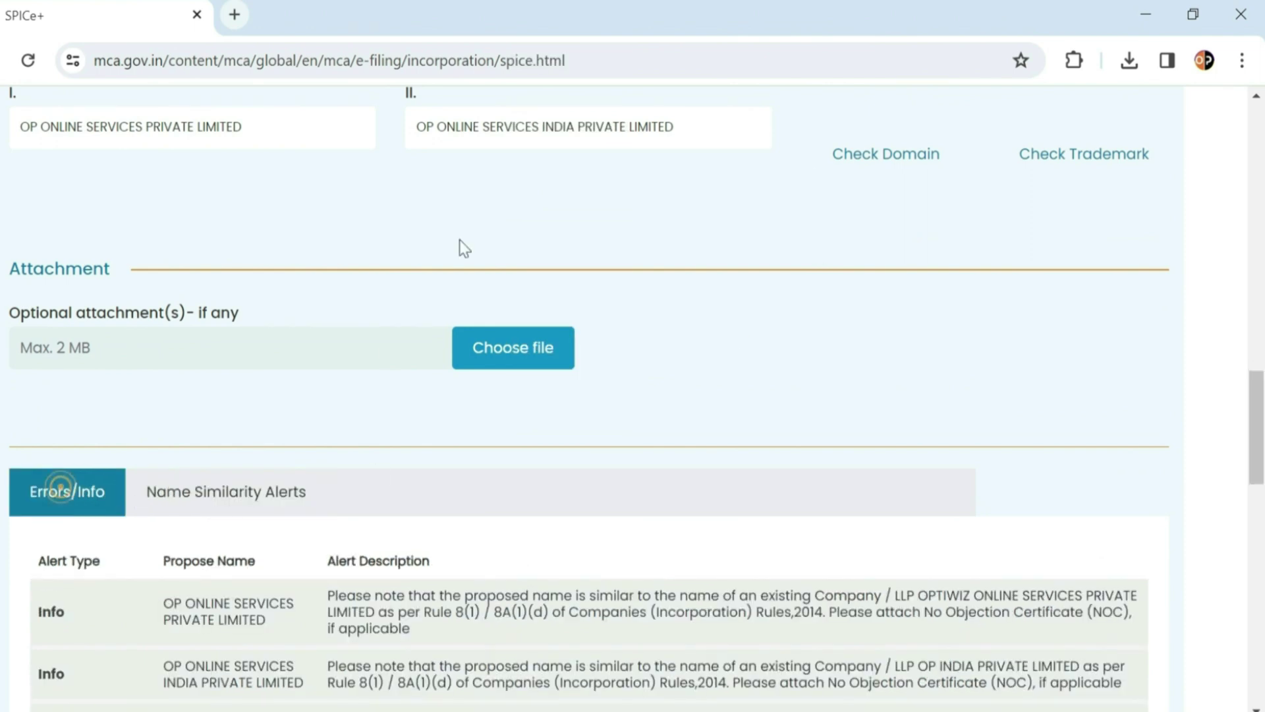
pyautogui.scroll(-8, 501, 516)
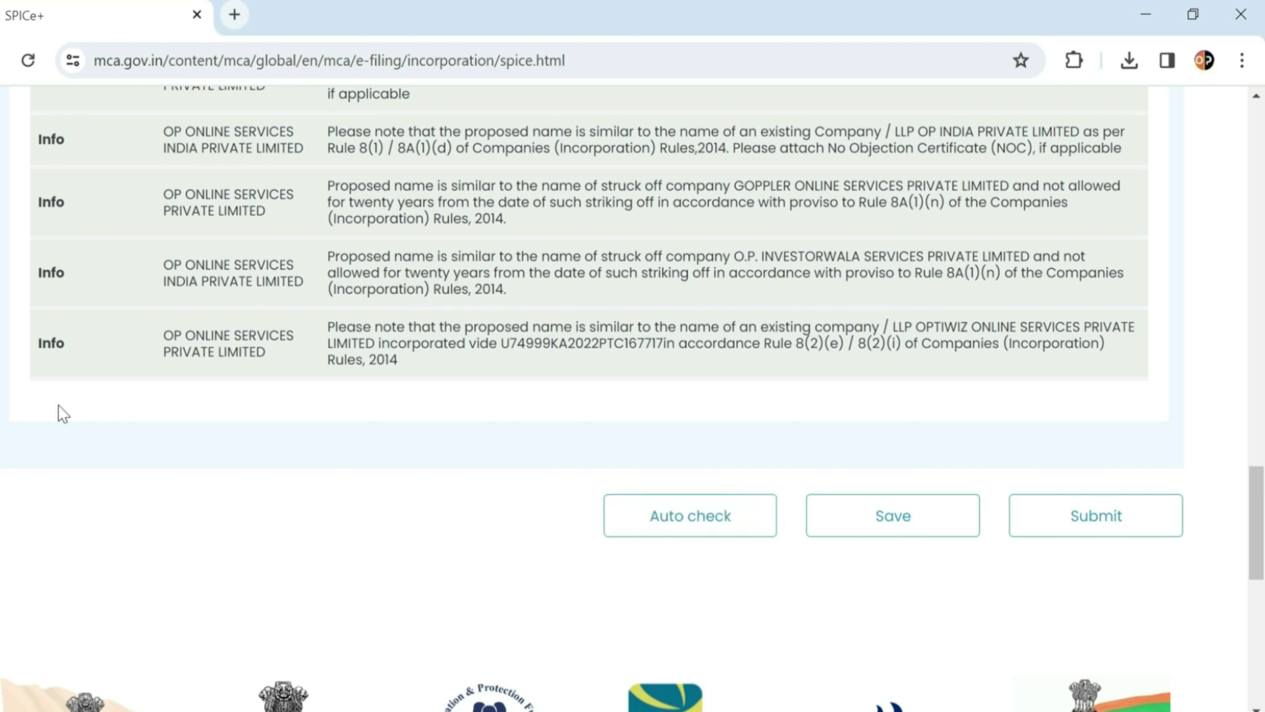
# Step: Submit the SPICe+ Part A form as an application for name reservation and acknowledge the submission message
pyautogui.click(1089, 518)
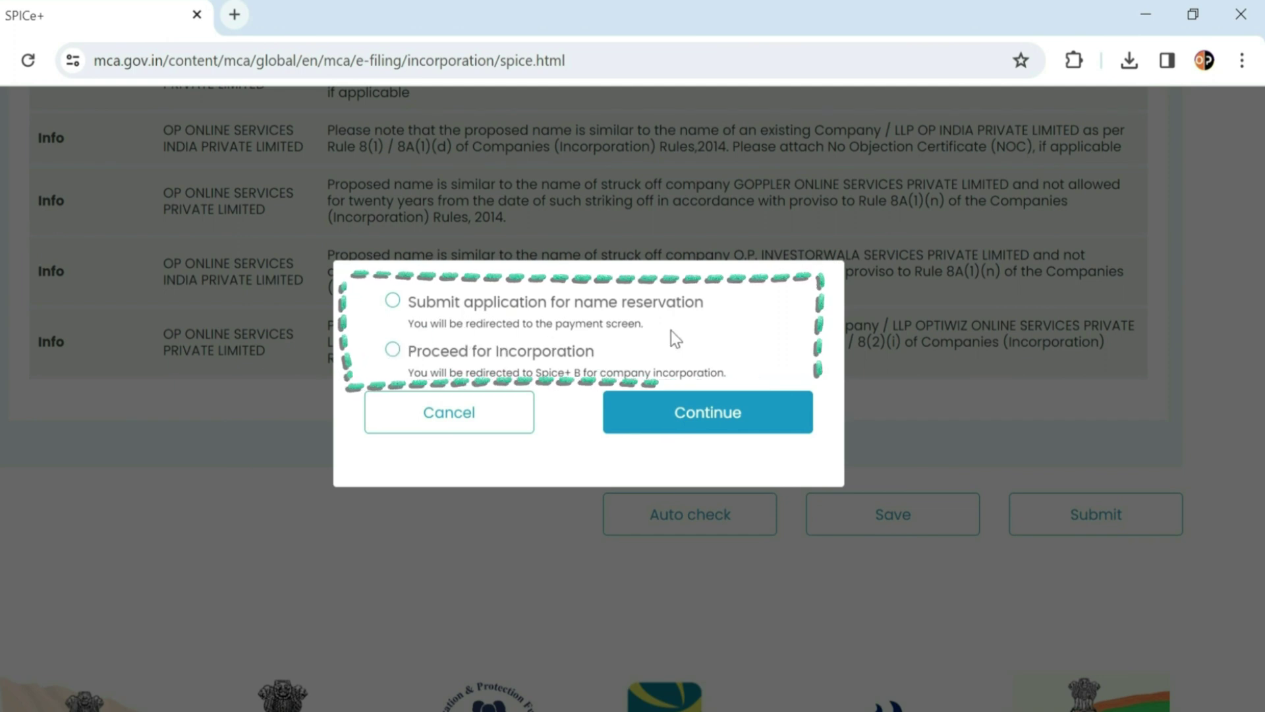
pyautogui.click(394, 300)
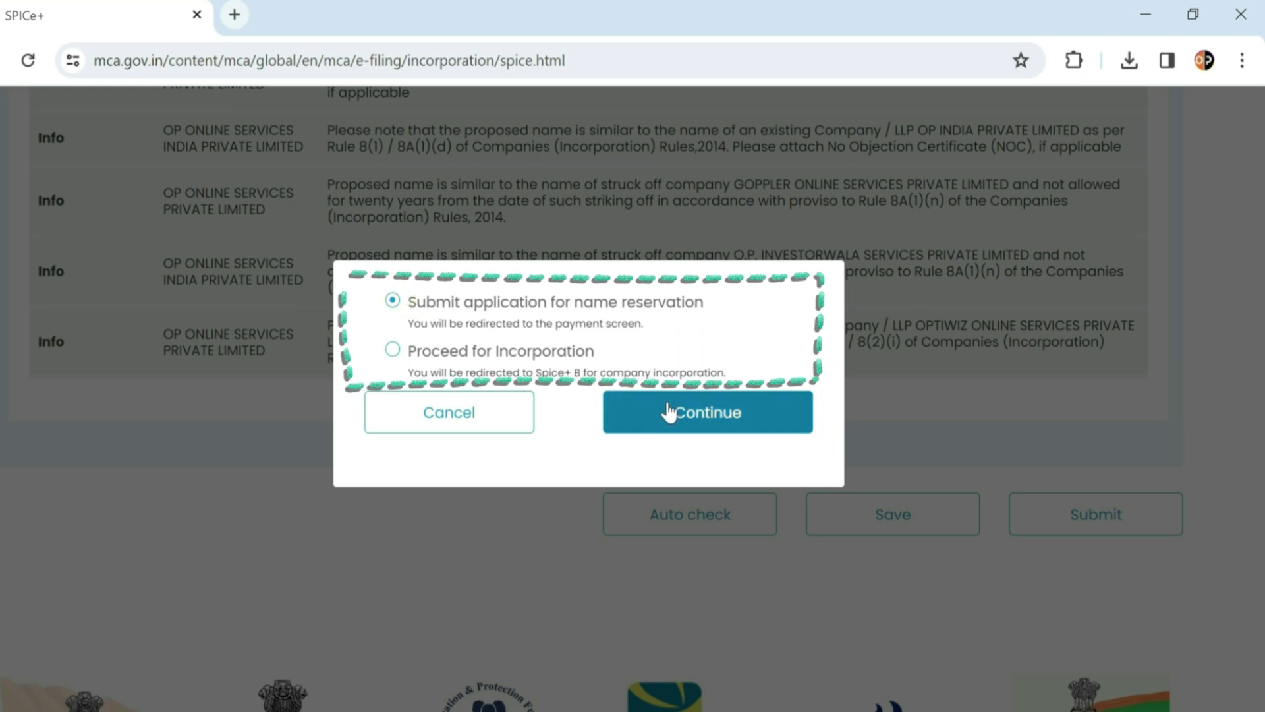
pyautogui.click(686, 415)
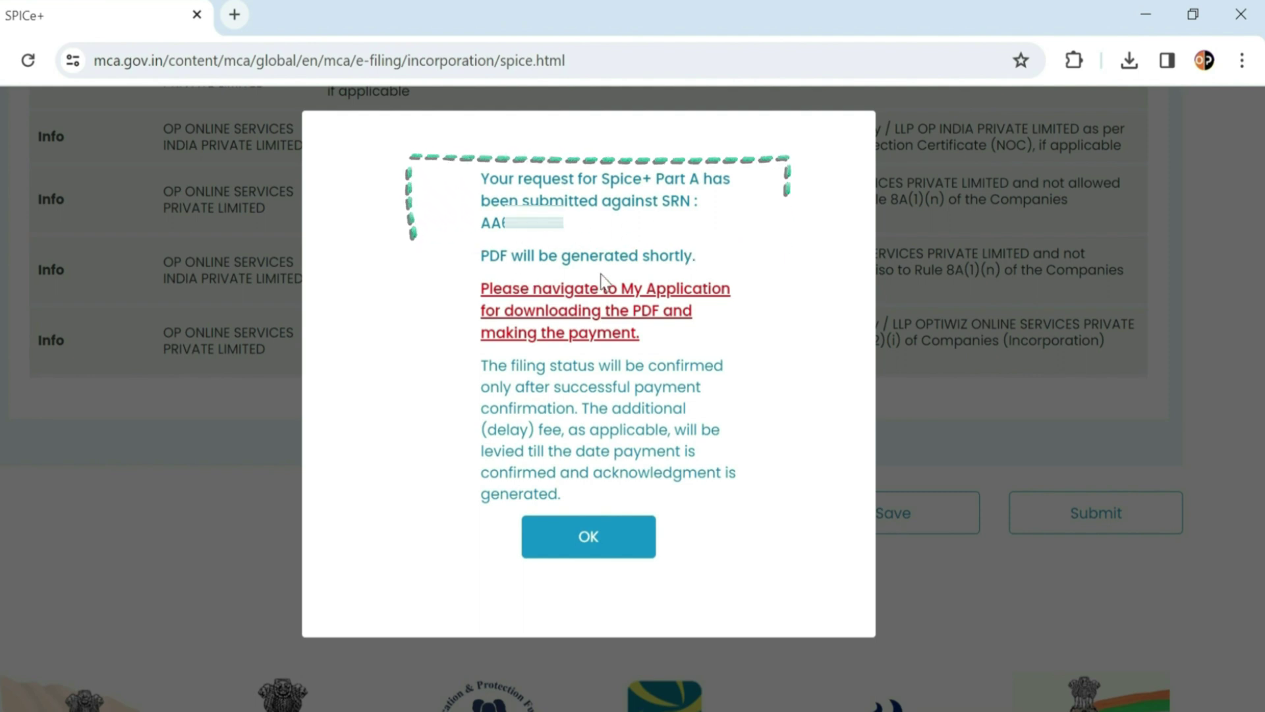
pyautogui.click(581, 537)
# Step: Open the fee payment for the Spice+ Part A application listed as pending for action in the application history
pyautogui.scroll(-3, 454, 389)
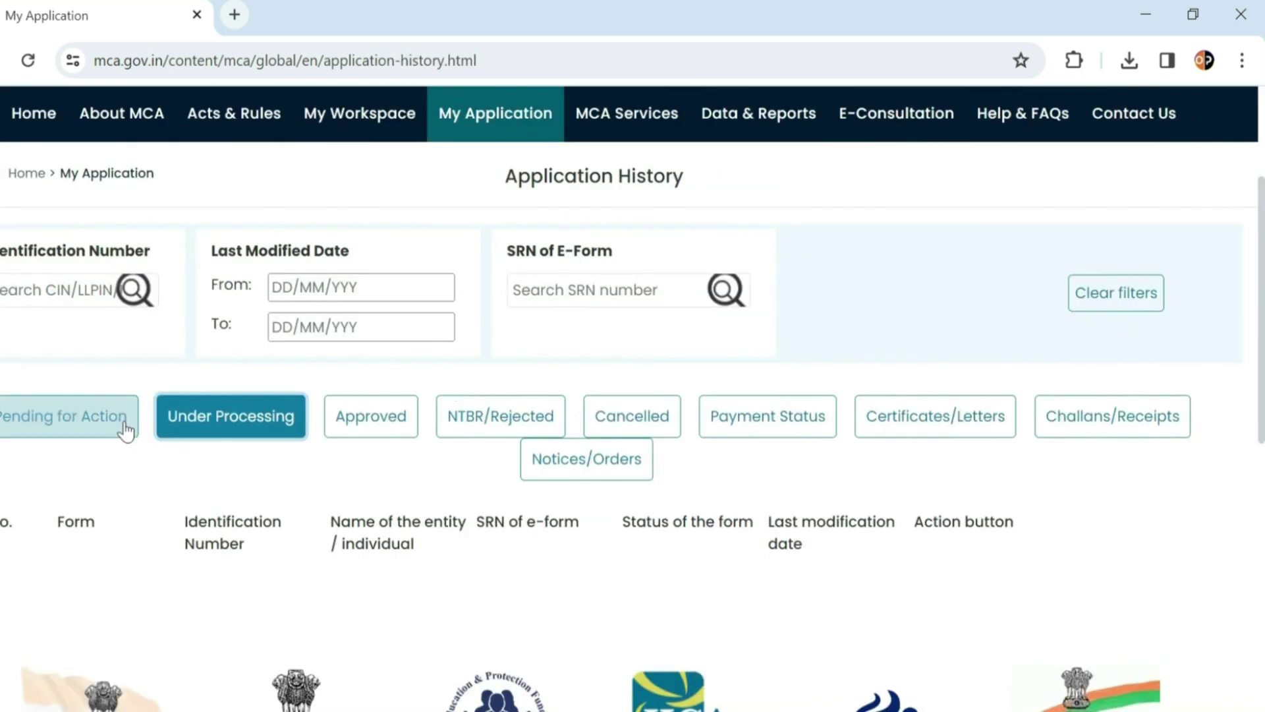
pyautogui.click(47, 420)
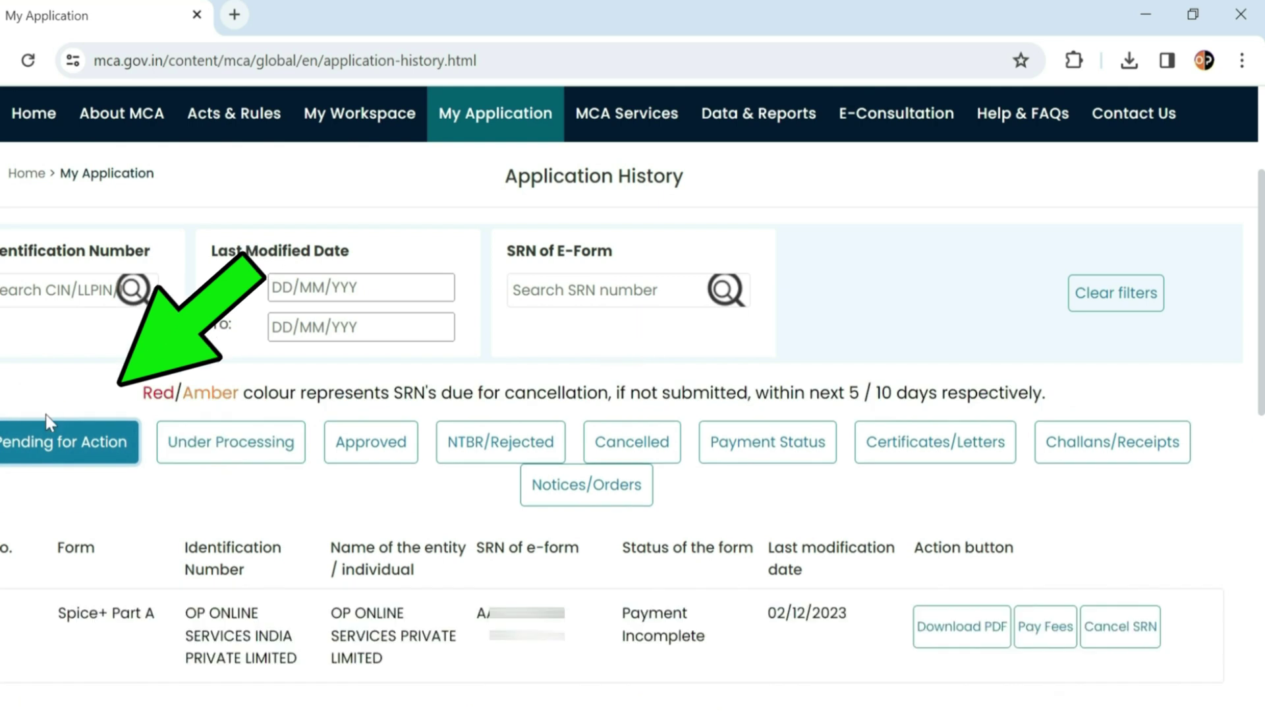
pyautogui.scroll(-3, 43, 422)
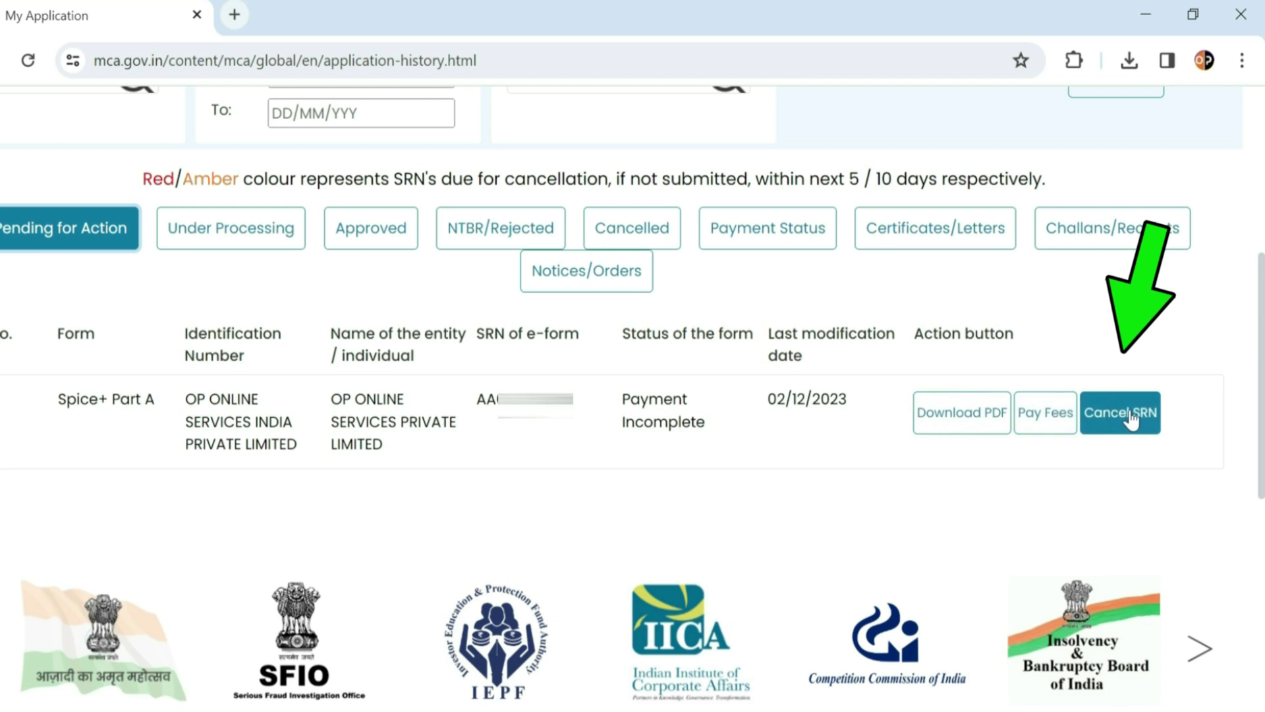
pyautogui.click(1057, 421)
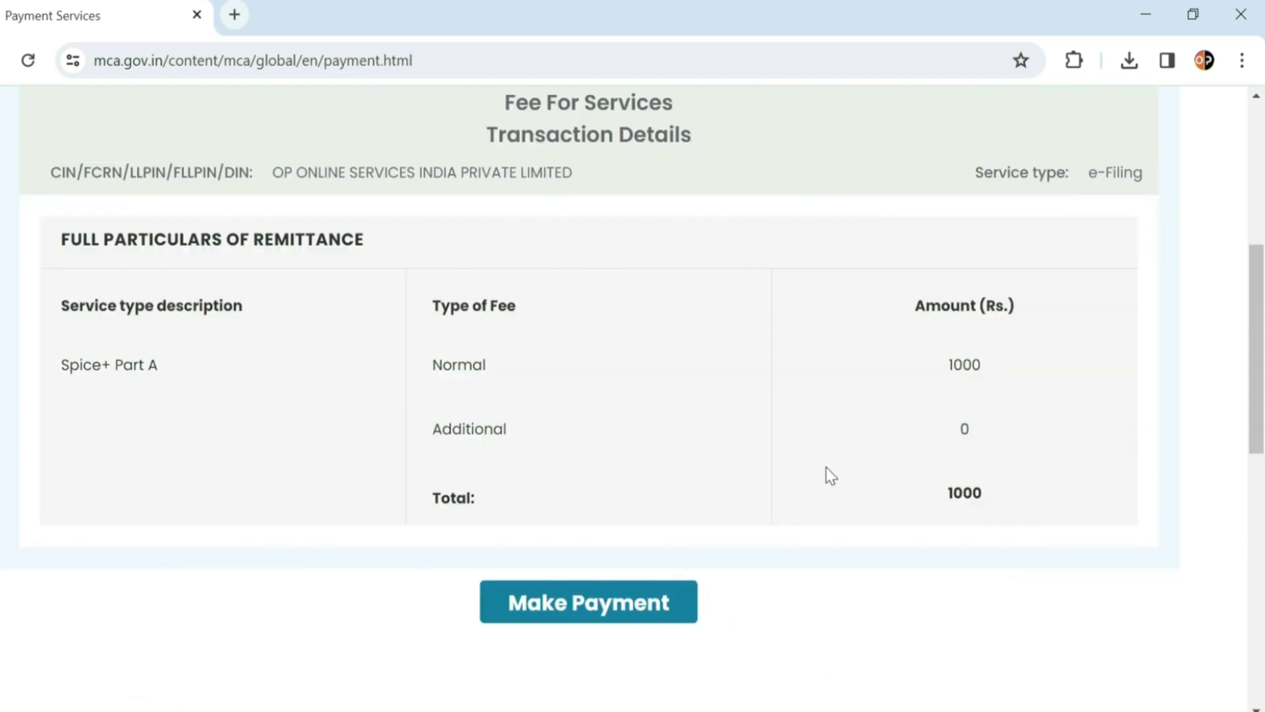